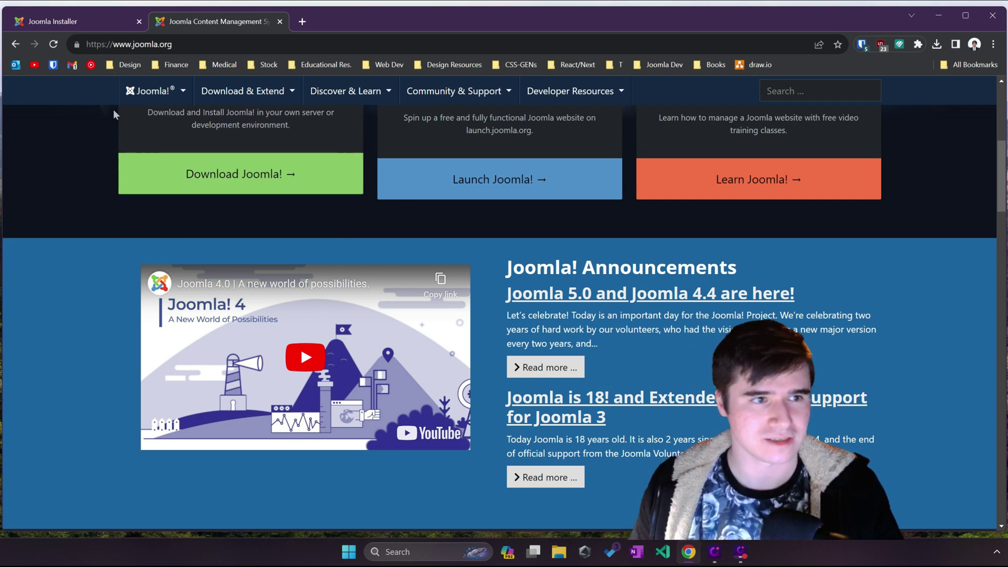
# Step: In the Joomla installer, enter 'Dark Joomla' as the site name
pyautogui.click(97, 22)
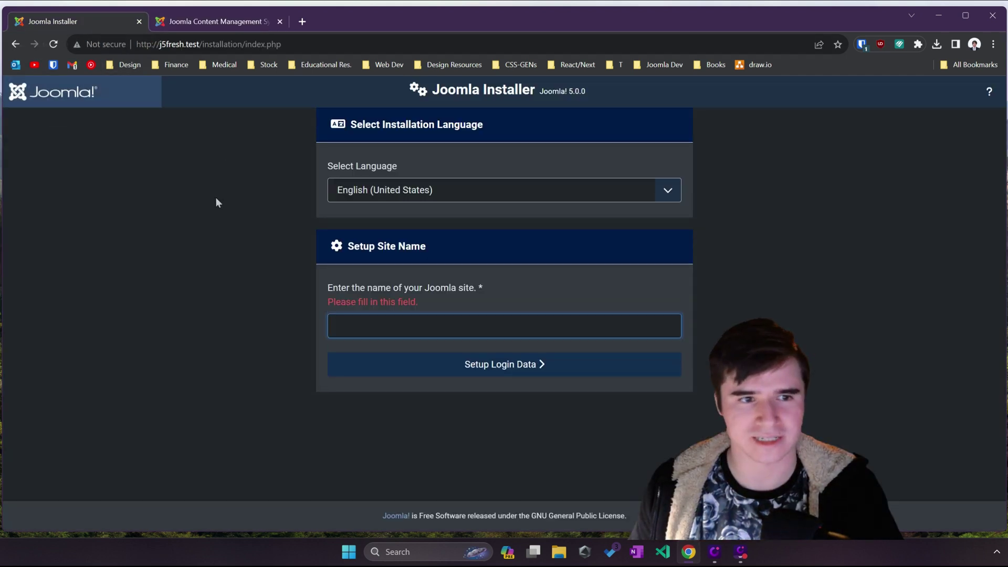
pyautogui.click(355, 331)
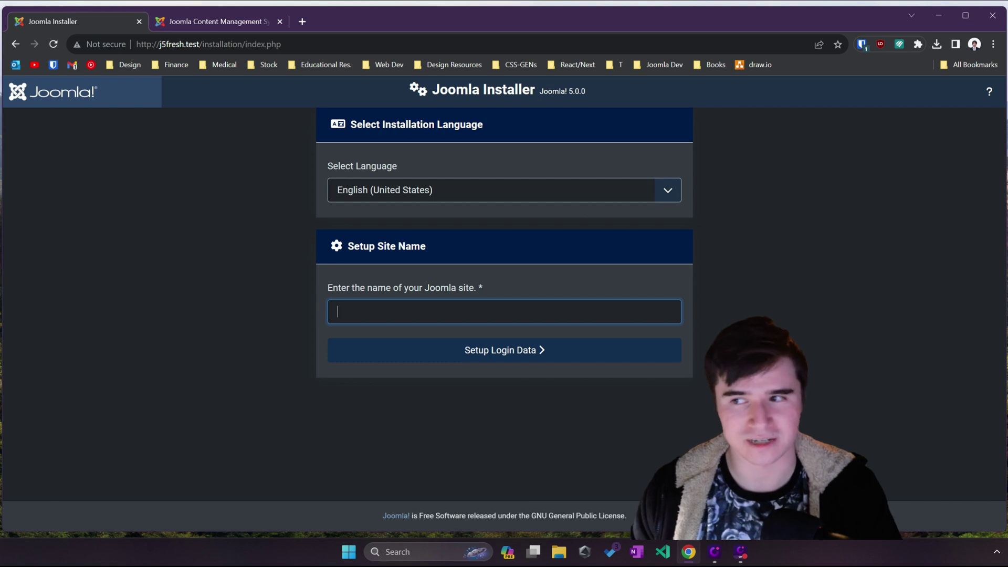
pyautogui.write('Dark Joomla')
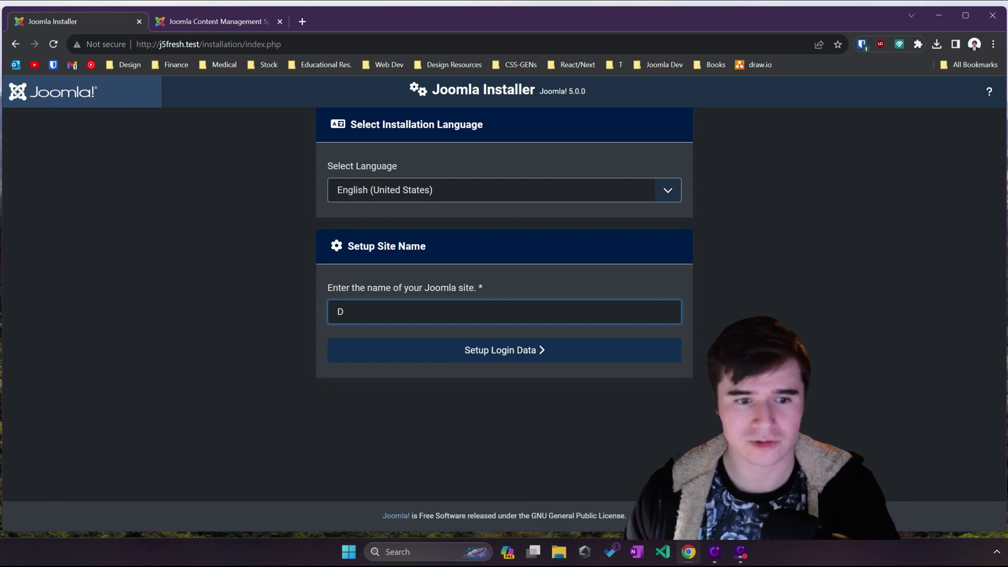
pyautogui.click(397, 357)
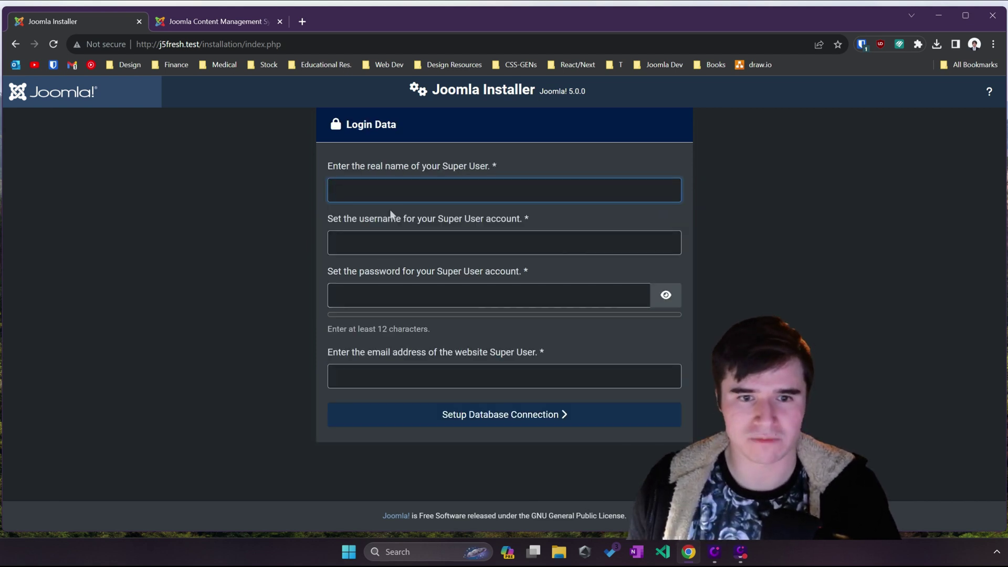
# Step: Fill in the Super User's name, username, saved password and e-mail, then start installing
pyautogui.write('kevin')
pyautogui.press('Tab')
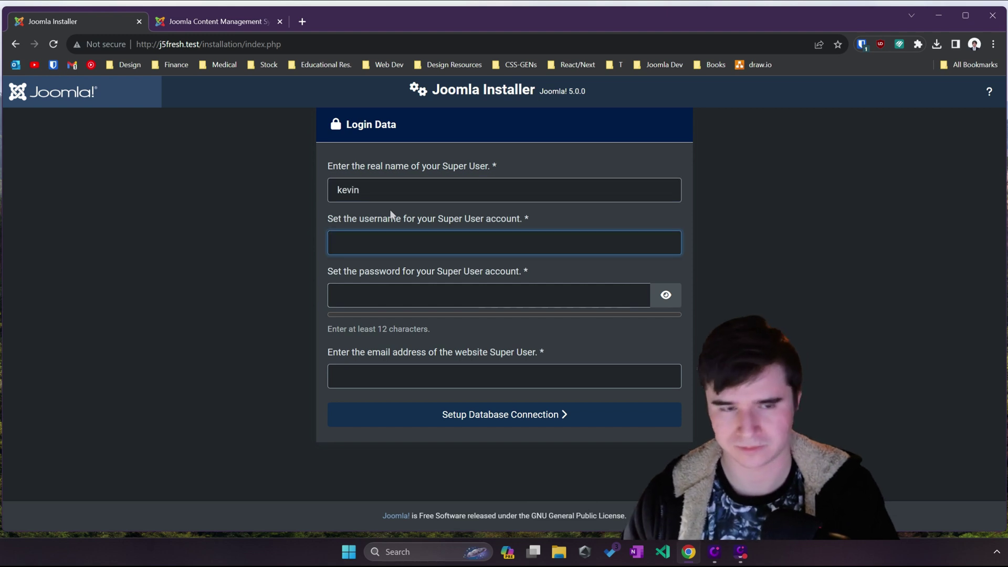
pyautogui.write('kevin')
pyautogui.press('Tab')
pyautogui.hotkey('ctrl', 'shift', 'l')
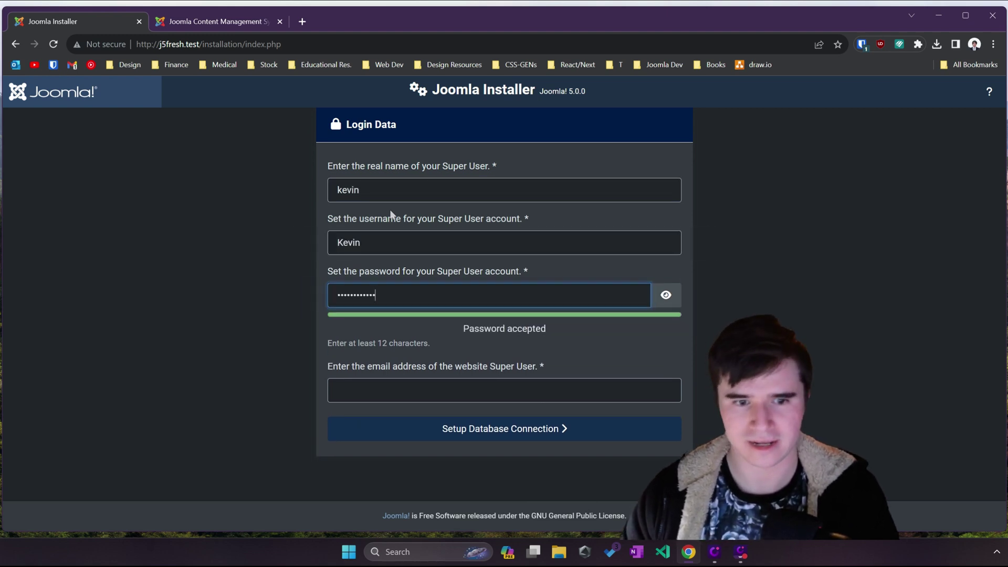
pyautogui.press('Tab')
pyautogui.hotkey('shift', 'Tab')
pyautogui.hotkey('shift', 'Tab')
pyautogui.hotkey('shift', 'Tab')
pyautogui.hotkey('shift', 'Tab')
pyautogui.press('Return')
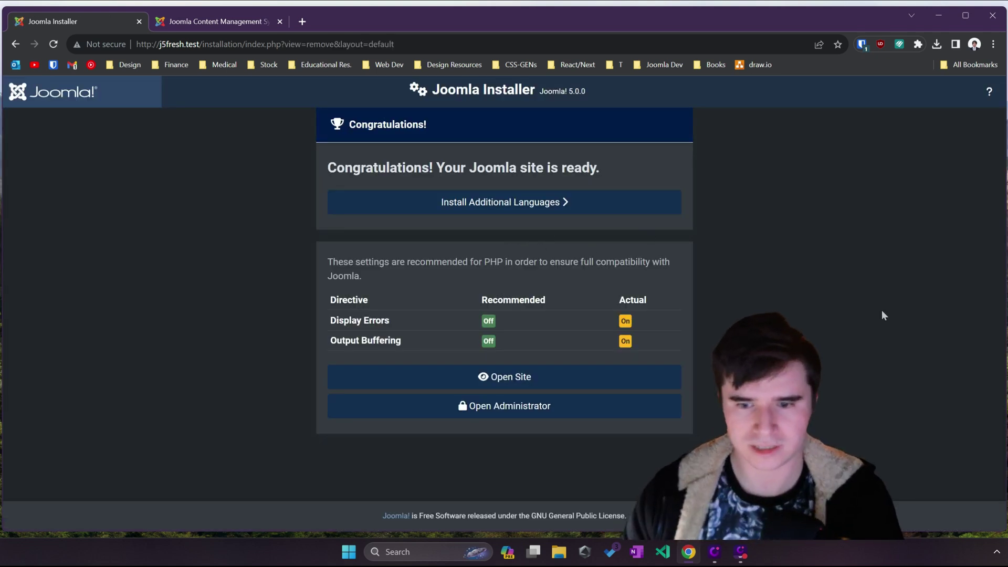
# Step: Open DevTools' Rendering panel and emulate the light prefers-color-scheme
pyautogui.hotkey('ctrl', 'shift', 'i')
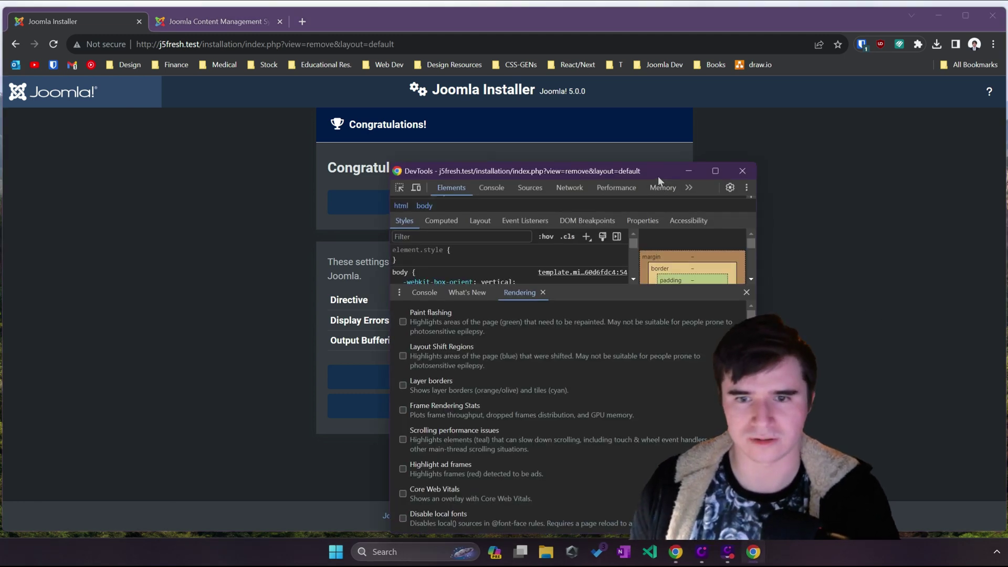
pyautogui.moveTo(658, 174); pyautogui.dragTo(709, 152)
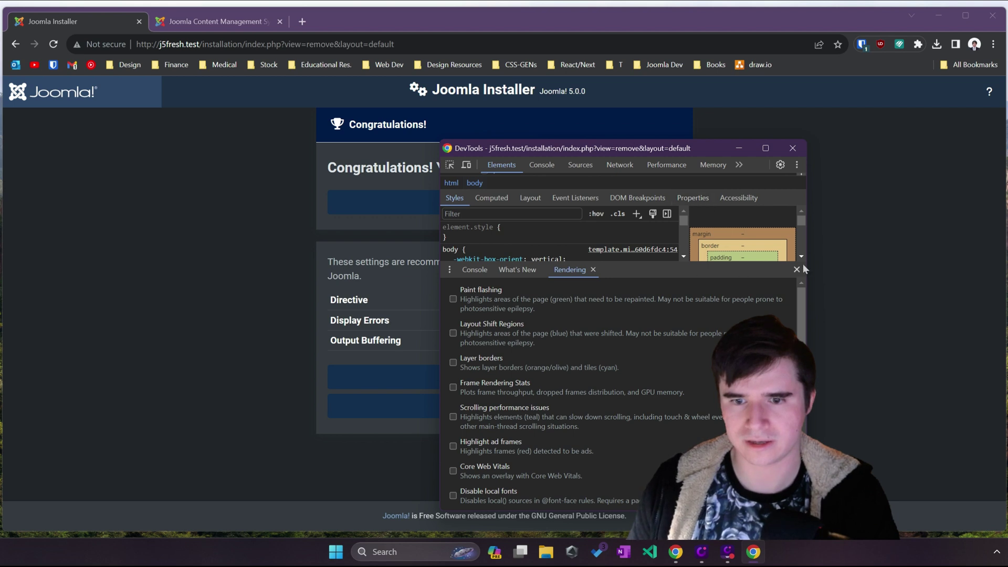
pyautogui.click(450, 270)
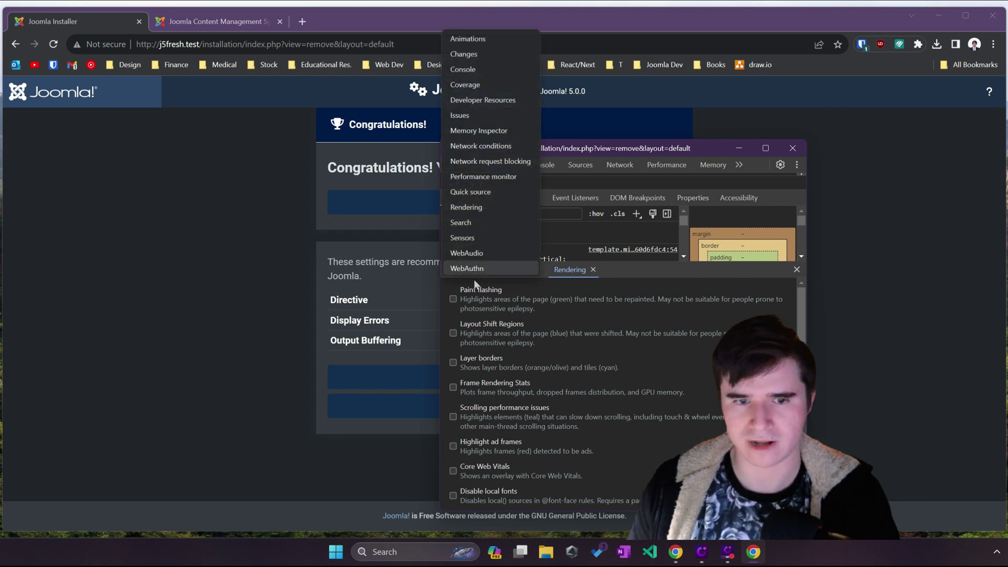
pyautogui.click(591, 291)
pyautogui.scroll(-2, 527, 342)
pyautogui.scroll(-3, 507, 399)
pyautogui.click(525, 366)
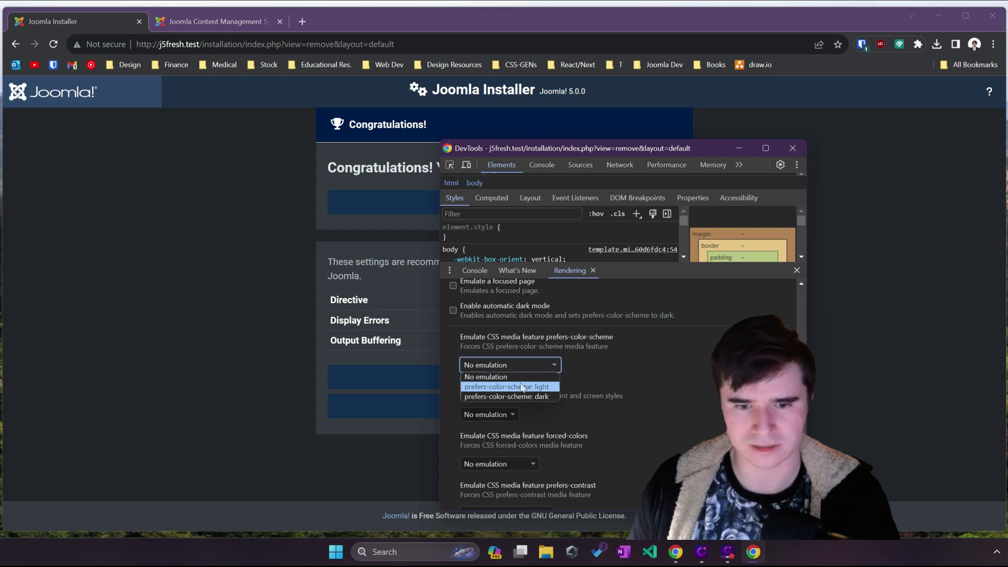
pyautogui.click(507, 386)
# Step: Move DevTools aside to uncover the page and switch the emulation to dark prefers-color-scheme
pyautogui.moveTo(620, 164); pyautogui.dragTo(766, 168)
pyautogui.moveTo(662, 148); pyautogui.dragTo(836, 134)
pyautogui.scroll(2, 714, 311)
pyautogui.scroll(-3, 699, 342)
pyautogui.click(653, 344)
pyautogui.click(625, 374)
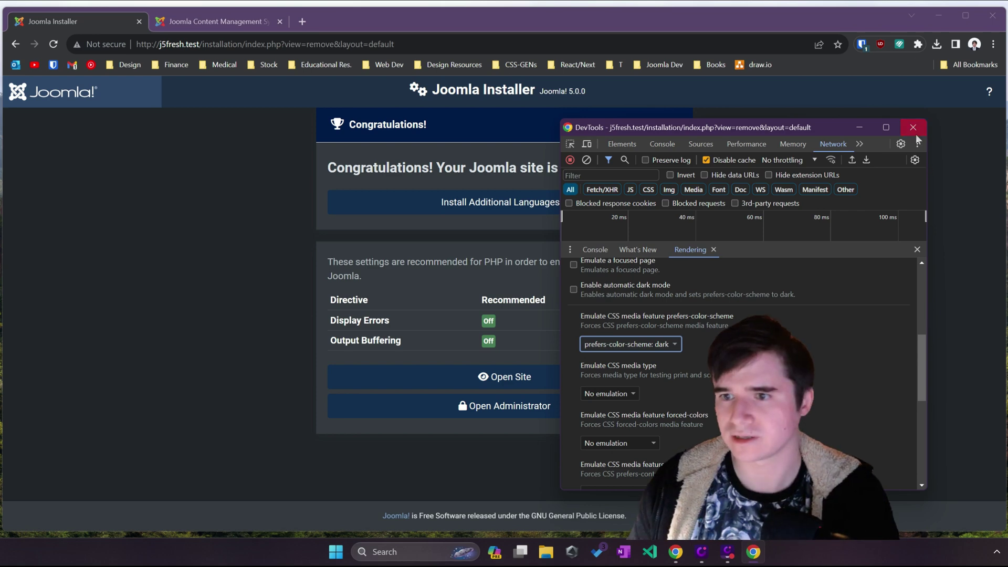
# Step: Close DevTools, open C:\laragon\www in File Explorer, and reload the installer page
pyautogui.press('F12')
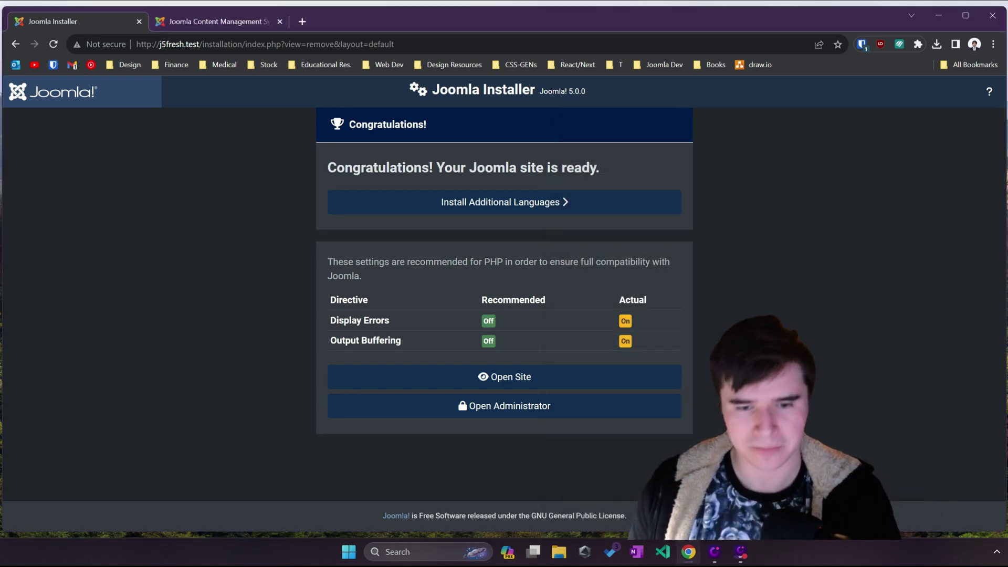
pyautogui.click(590, 383)
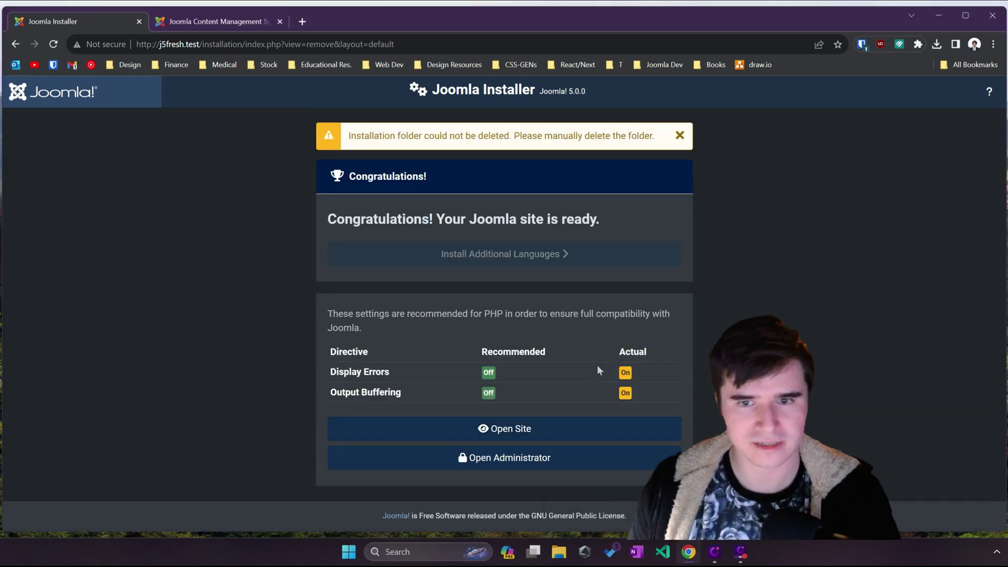
pyautogui.click(560, 554)
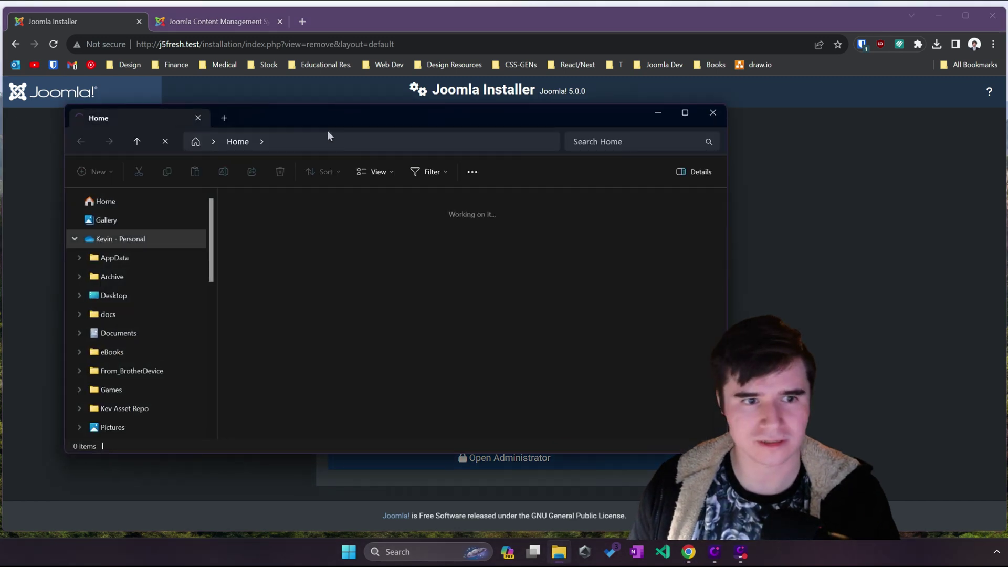
pyautogui.moveTo(331, 118); pyautogui.dragTo(531, 124)
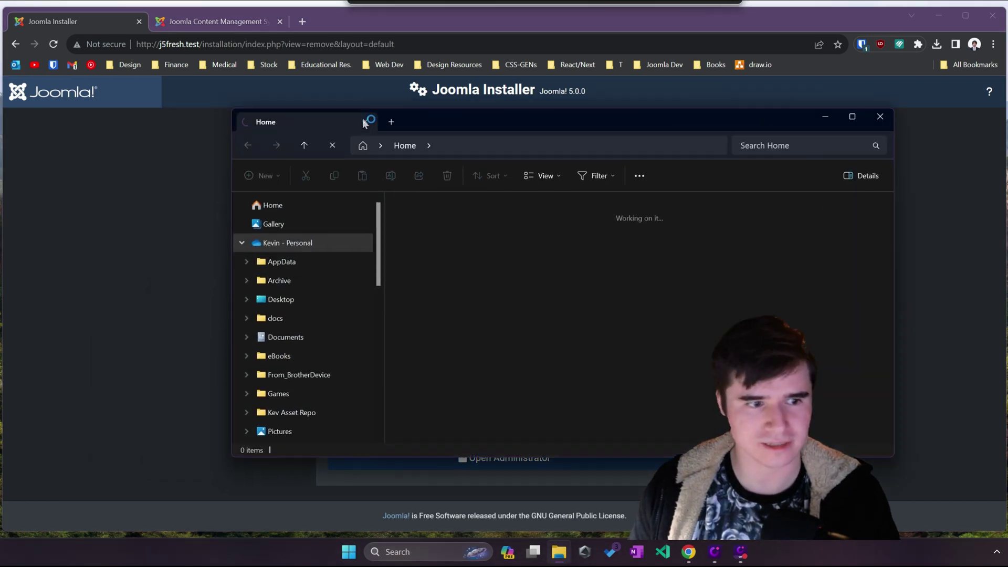
pyautogui.scroll(-4, 357, 357)
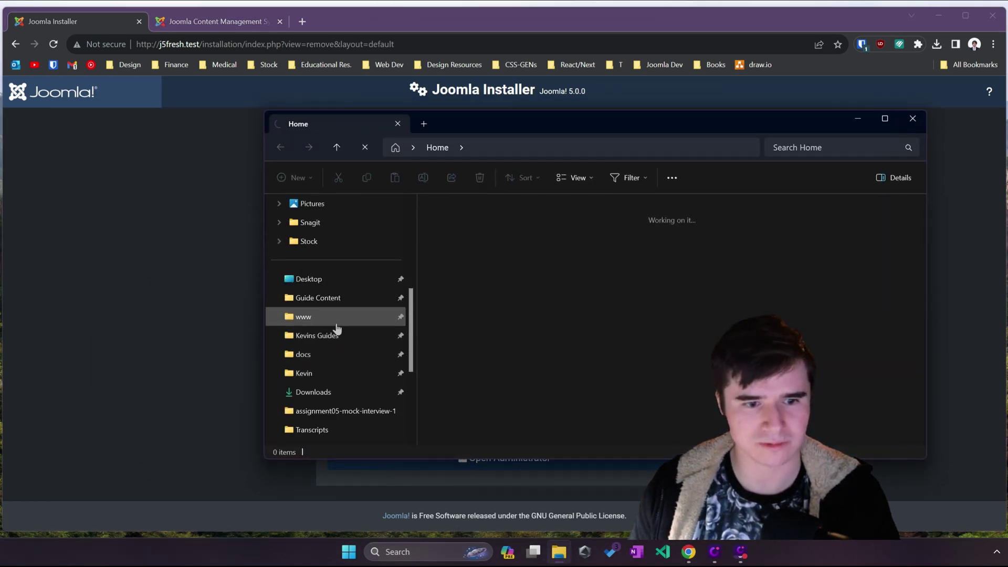
pyautogui.click(336, 319)
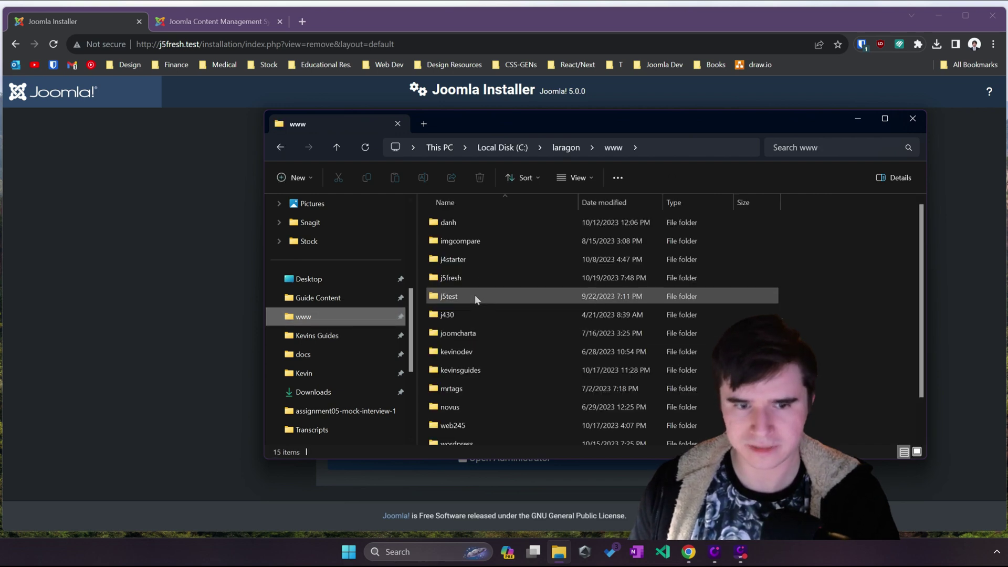
pyautogui.press('F5')
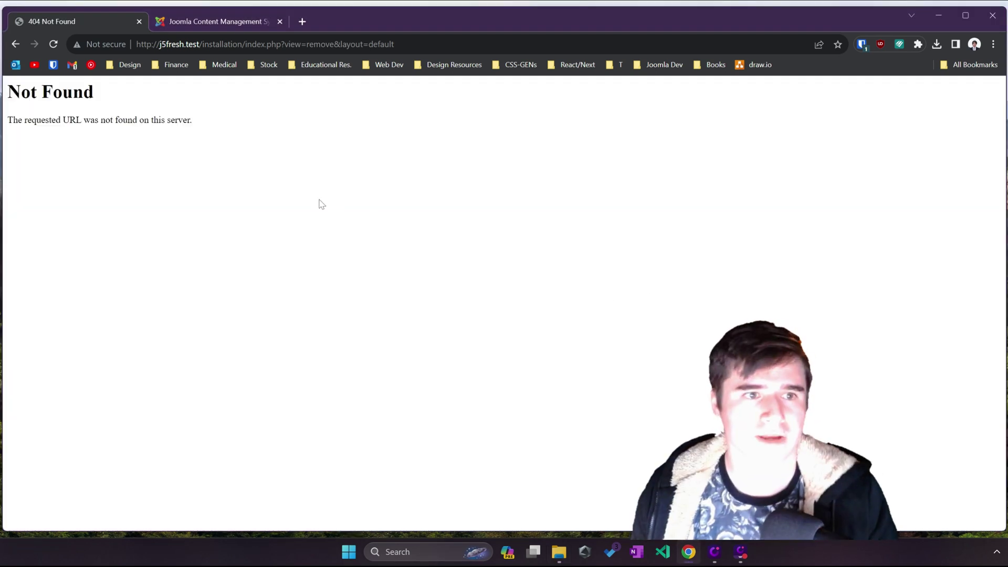
pyautogui.moveTo(203, 44); pyautogui.dragTo(395, 44)
pyautogui.press('BackSpace')
pyautogui.press('Return')
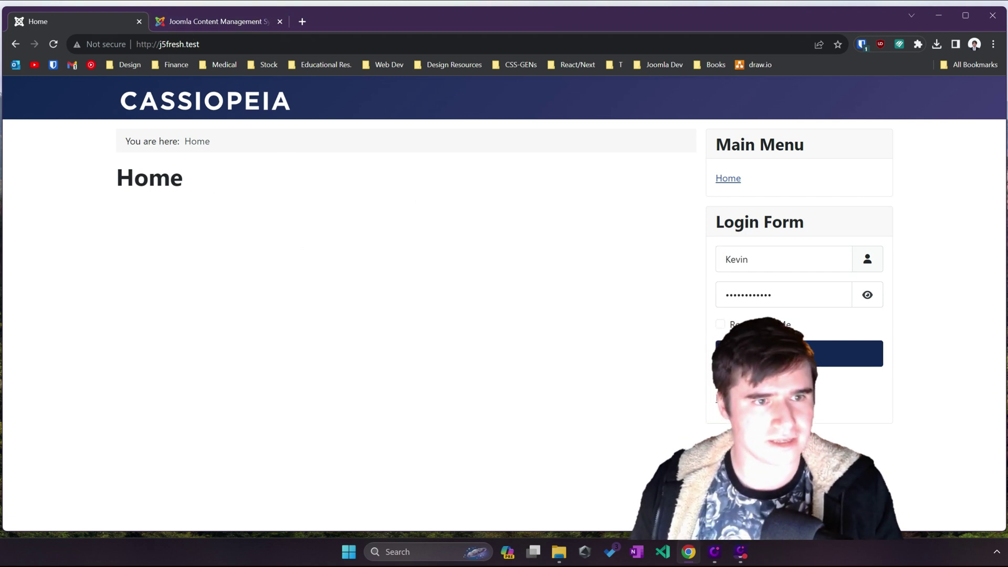
pyautogui.click(167, 44)
pyautogui.press('Escape')
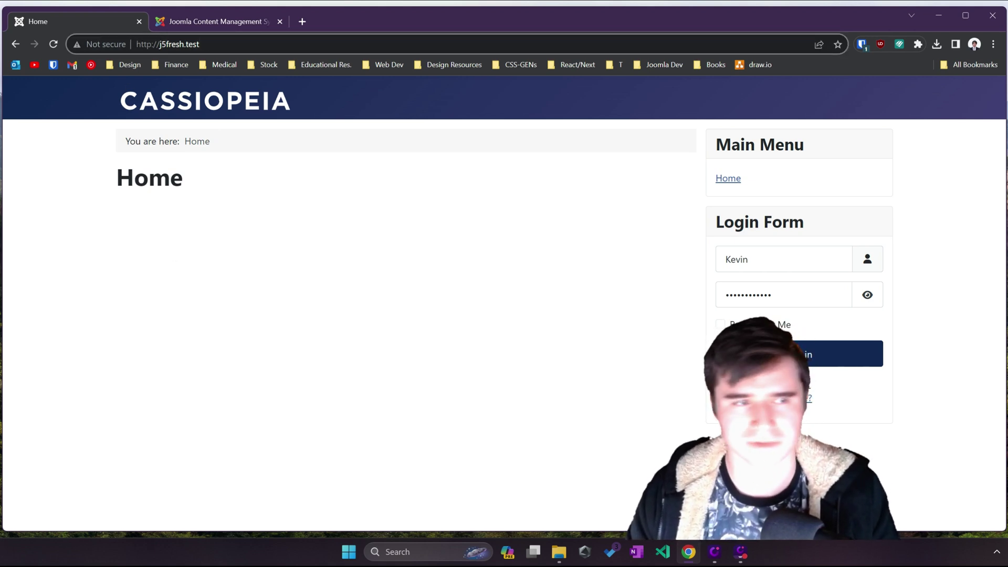
# Step: Open j5fresh.test/administrator in a new second tab, then return to the Home tab
pyautogui.hotkey('ctrl', 't')
pyautogui.write('j5fresh.test/administrator')
pyautogui.press('Return')
pyautogui.moveTo(342, 21); pyautogui.dragTo(210, 23)
pyautogui.click(75, 13)
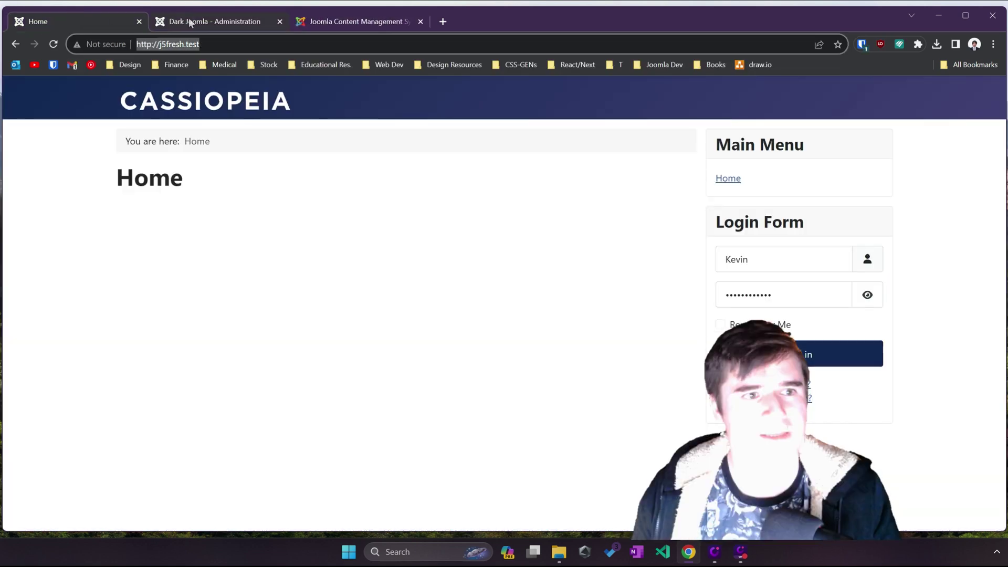
pyautogui.click(267, 188)
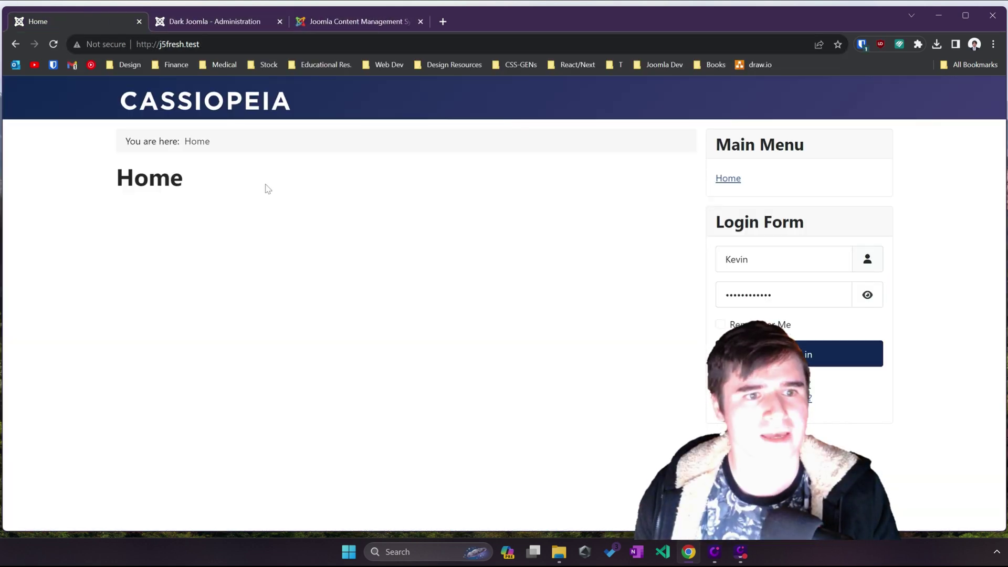
# Step: Log in to the administrator and open the site template styles from the System dashboard
pyautogui.click(188, 24)
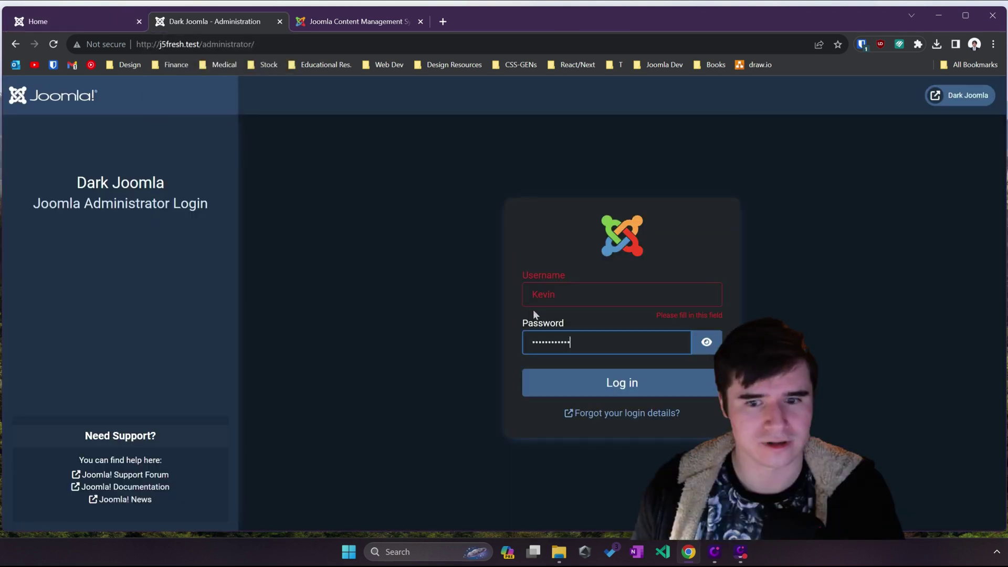
pyautogui.click(570, 377)
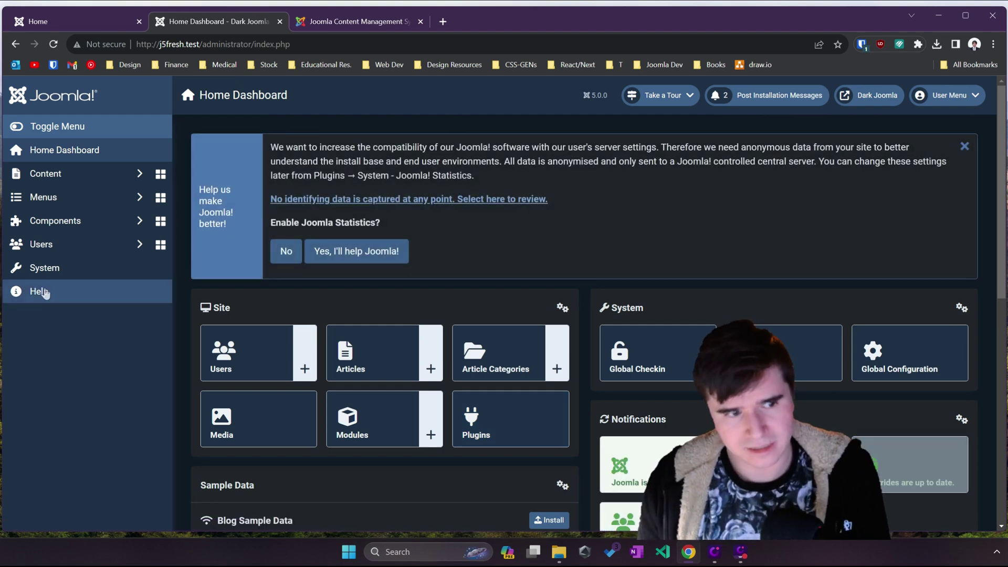
pyautogui.click(56, 272)
pyautogui.scroll(-3, 316, 378)
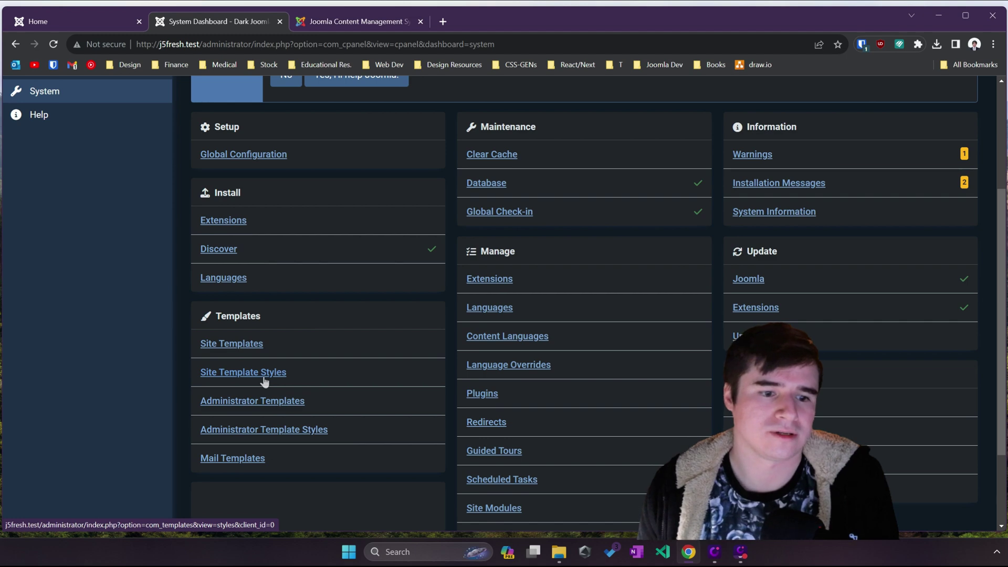
pyautogui.click(264, 382)
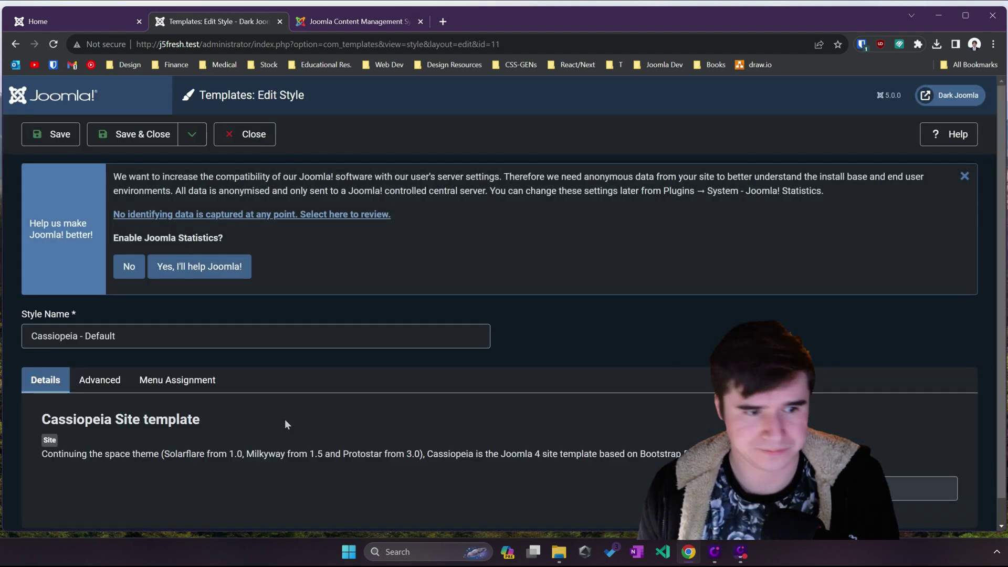
# Step: Set the Cassiopeia style's Colour Theme to Alternative and save it
pyautogui.scroll(-1, 285, 419)
pyautogui.click(118, 362)
pyautogui.scroll(-8, 118, 362)
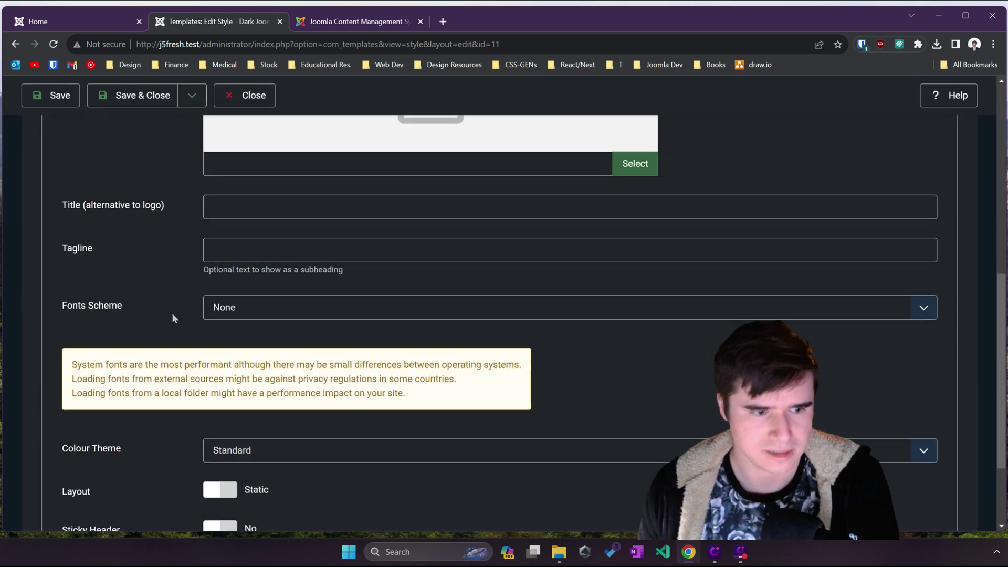
pyautogui.scroll(-2, 172, 313)
pyautogui.click(247, 333)
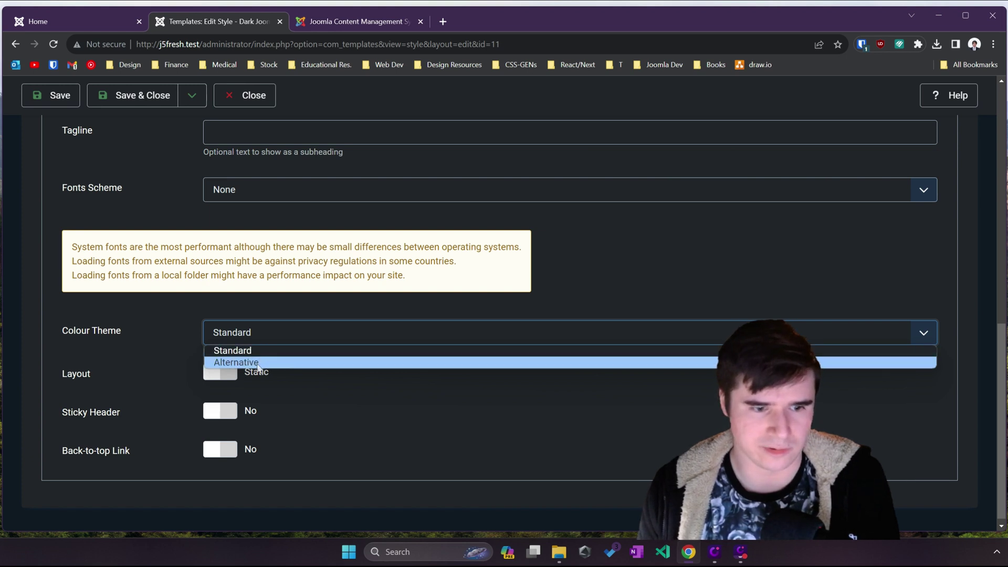
pyautogui.click(261, 363)
pyautogui.click(62, 97)
# Step: Reload the Home page to check the new colours, then close the style editor
pyautogui.click(64, 23)
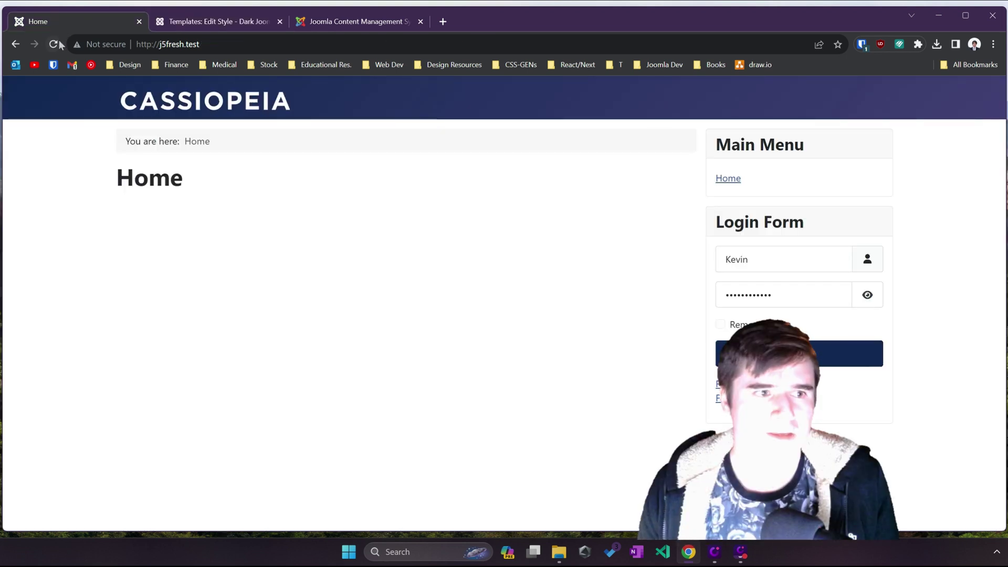
pyautogui.click(54, 44)
pyautogui.click(191, 24)
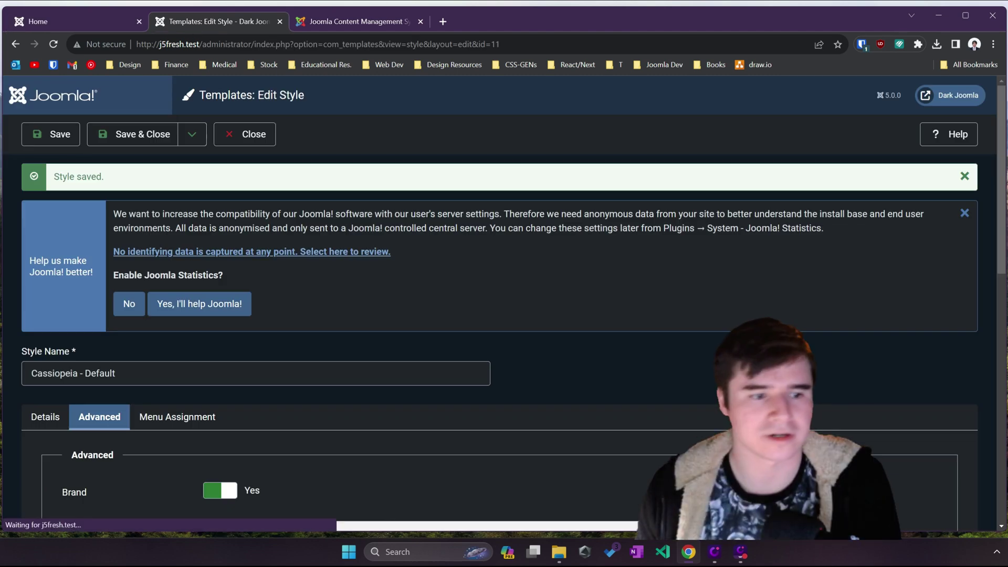
pyautogui.scroll(-5, 175, 266)
pyautogui.scroll(4, 176, 266)
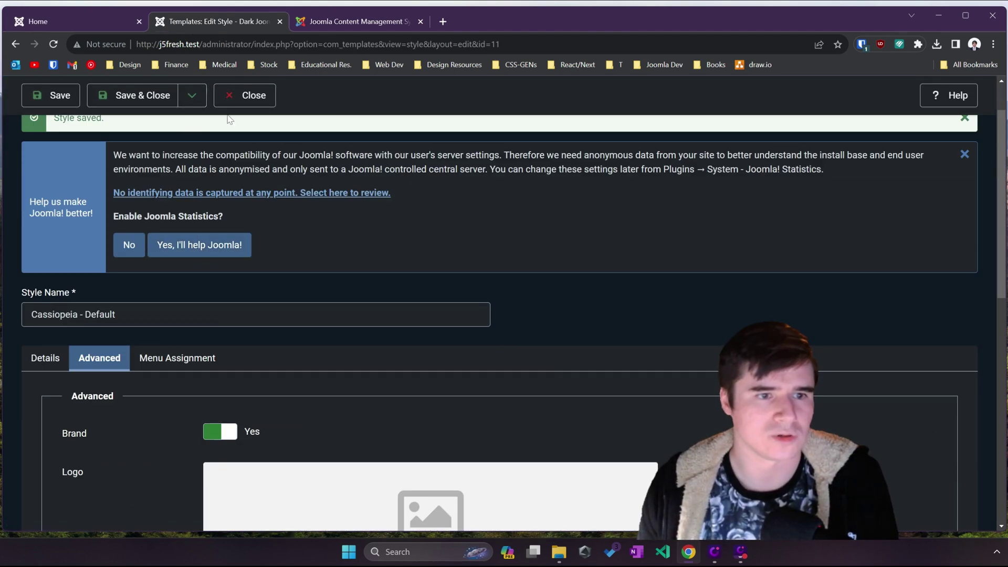
pyautogui.click(246, 99)
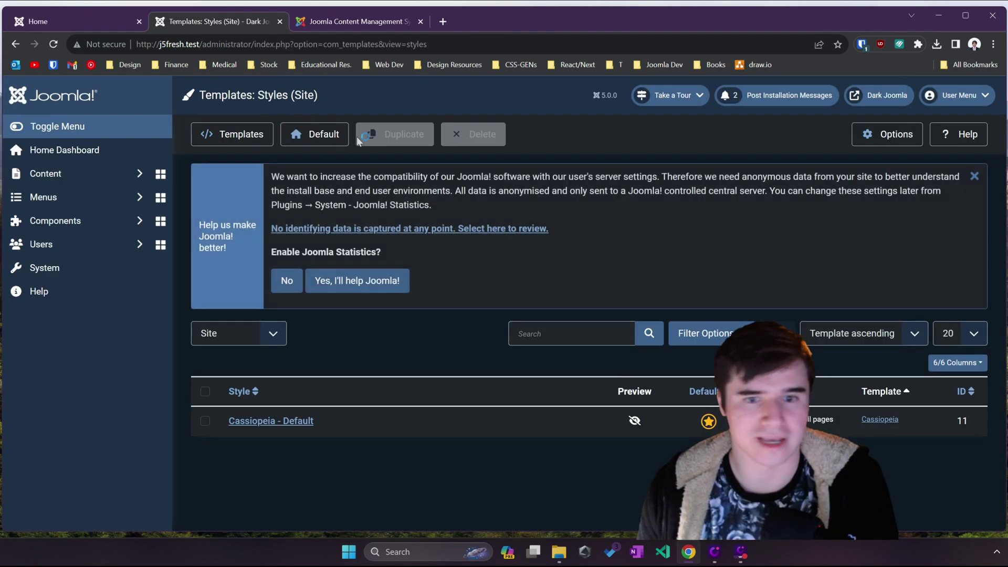
# Step: From the System dashboard, list the administrator template styles and open Atum - Default
pyautogui.click(65, 150)
pyautogui.click(61, 288)
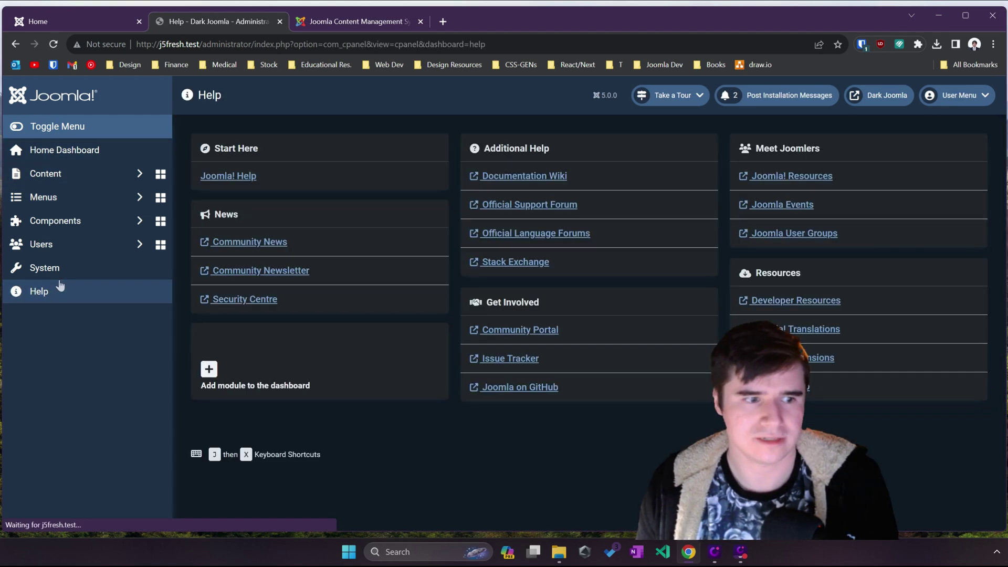
pyautogui.click(59, 269)
pyautogui.scroll(-2, 316, 331)
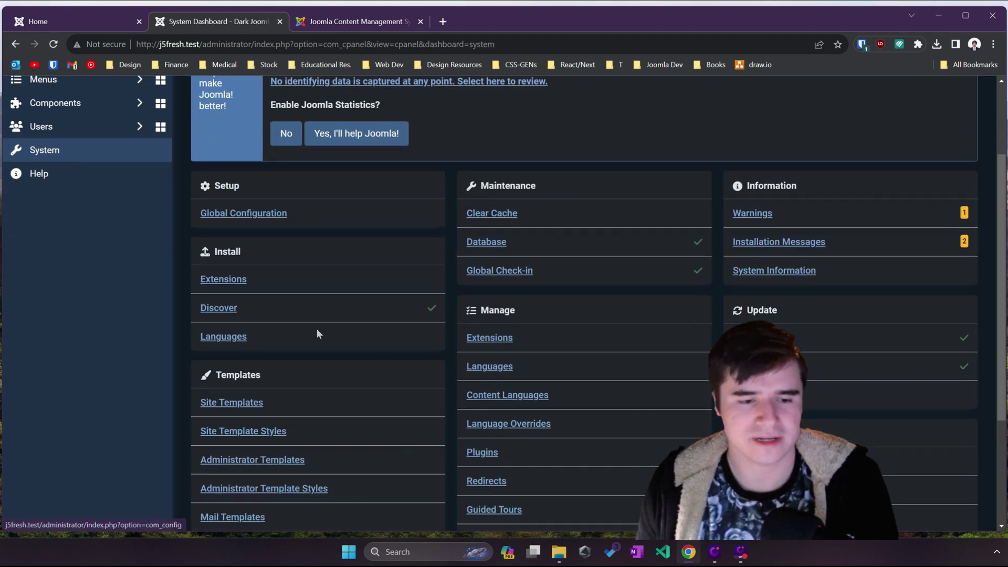
pyautogui.scroll(-2, 317, 334)
pyautogui.click(309, 372)
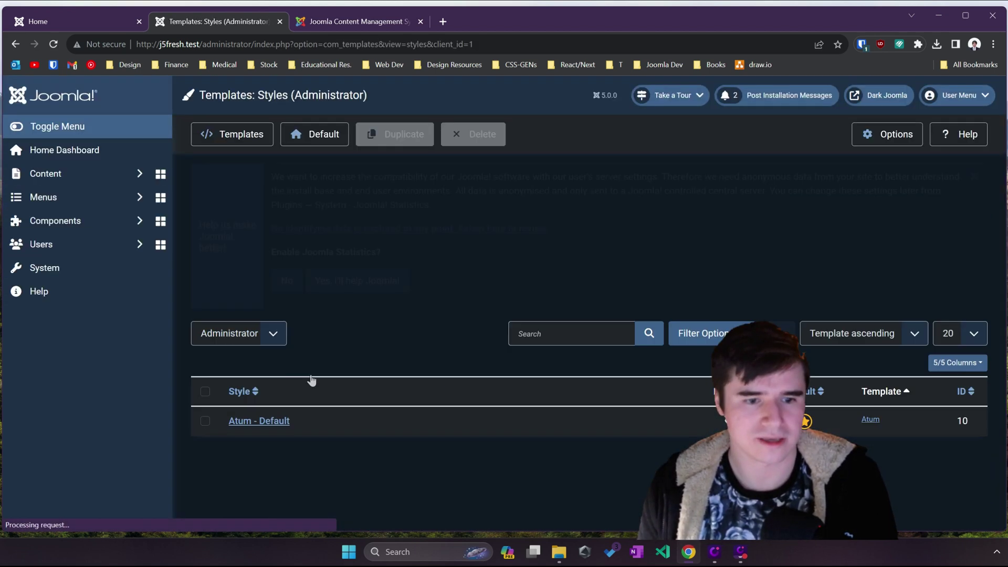
pyautogui.click(272, 424)
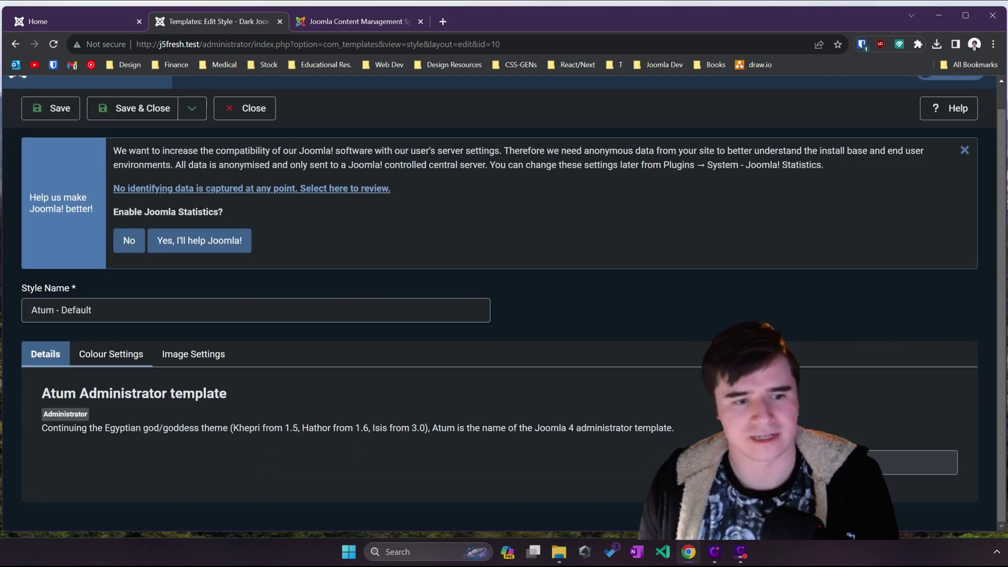
# Step: Review Atum's Colour Settings and Image Settings tabs, then close without saving
pyautogui.click(115, 356)
pyautogui.scroll(-5, 115, 356)
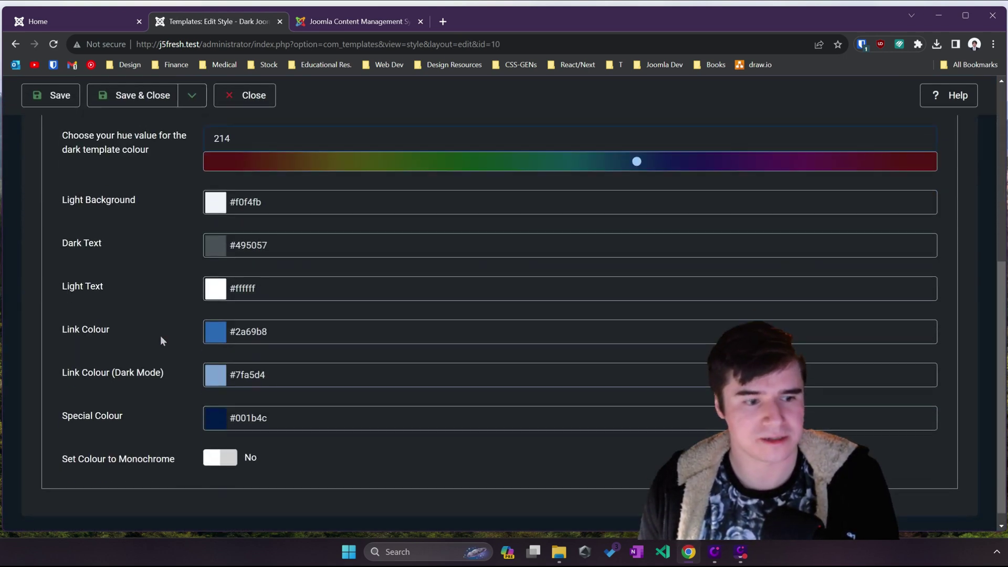
pyautogui.scroll(2, 149, 398)
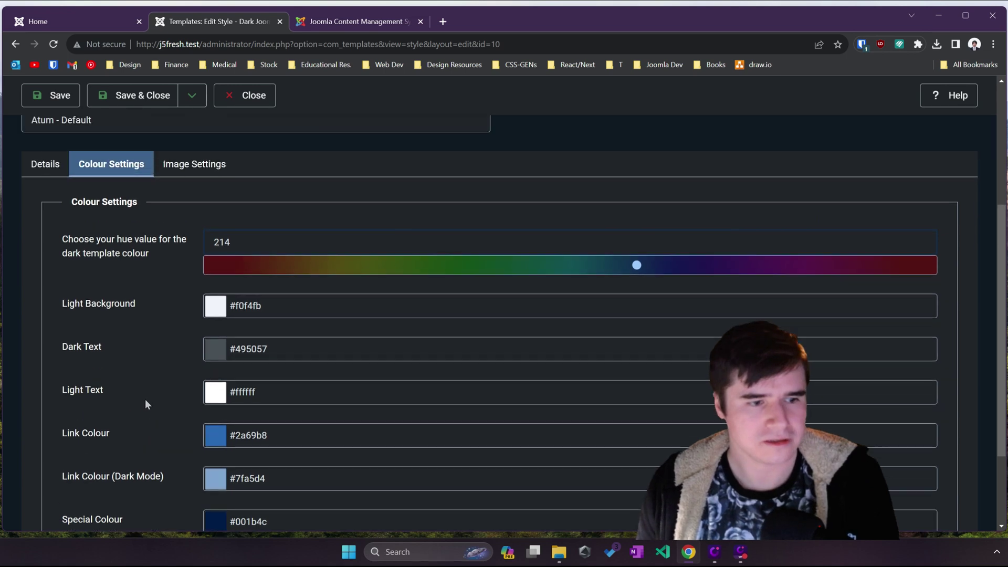
pyautogui.click(169, 176)
pyautogui.scroll(-10, 159, 294)
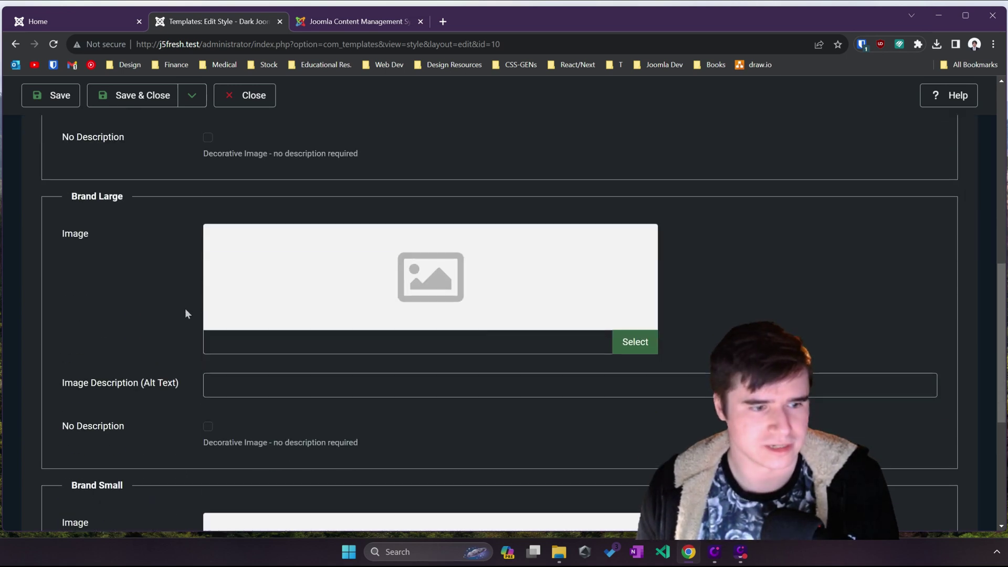
pyautogui.scroll(12, 186, 307)
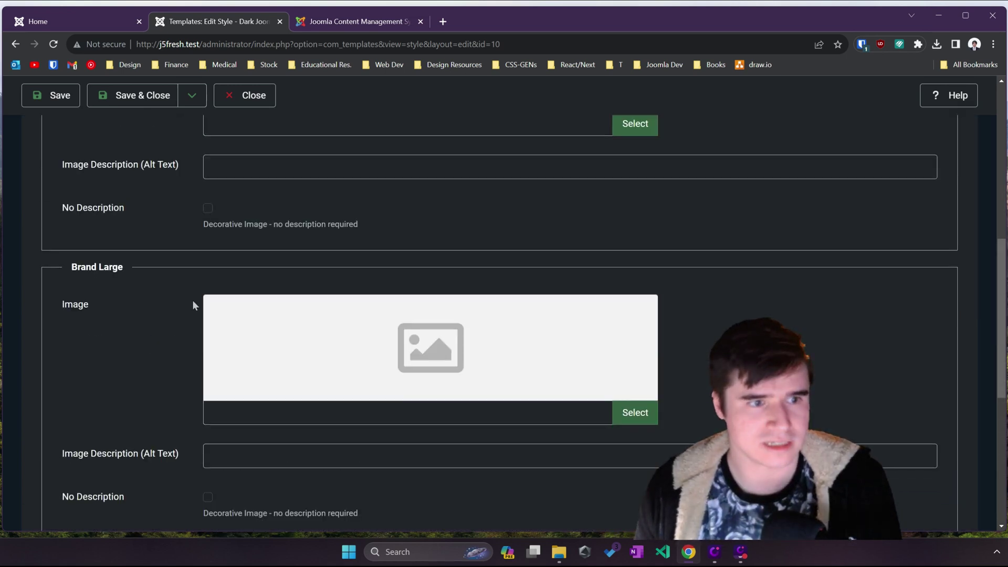
pyautogui.scroll(2, 167, 243)
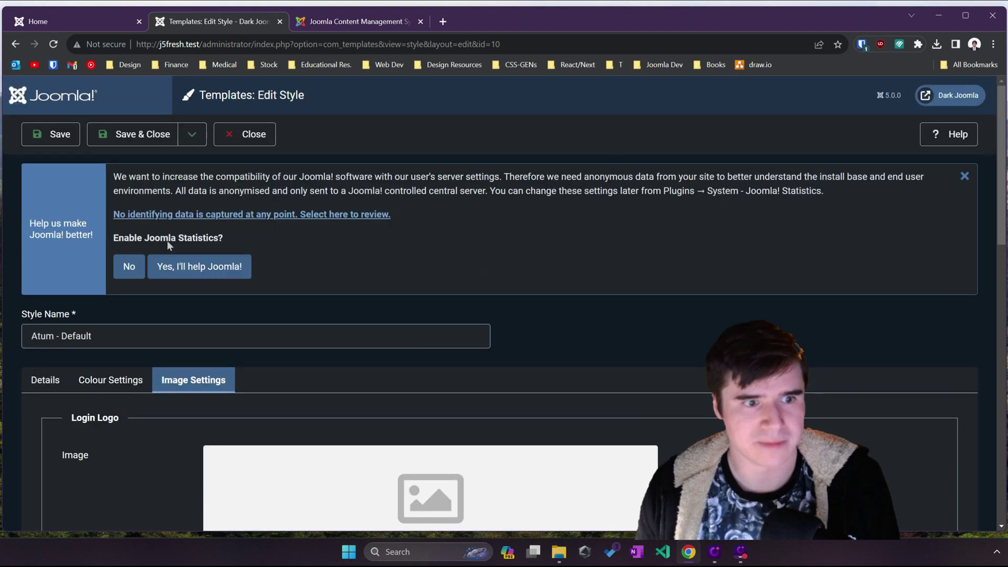
pyautogui.click(260, 140)
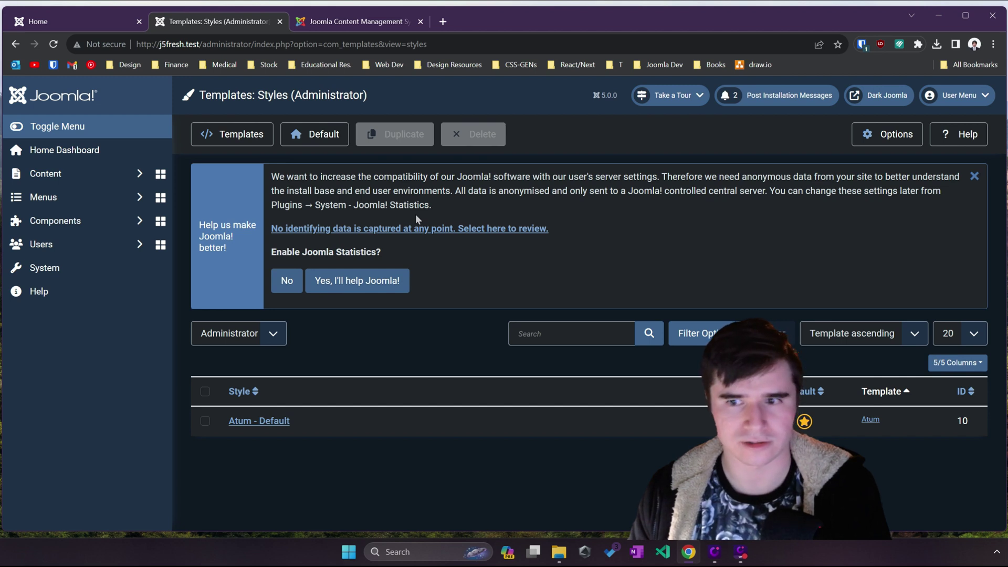
pyautogui.click(958, 95)
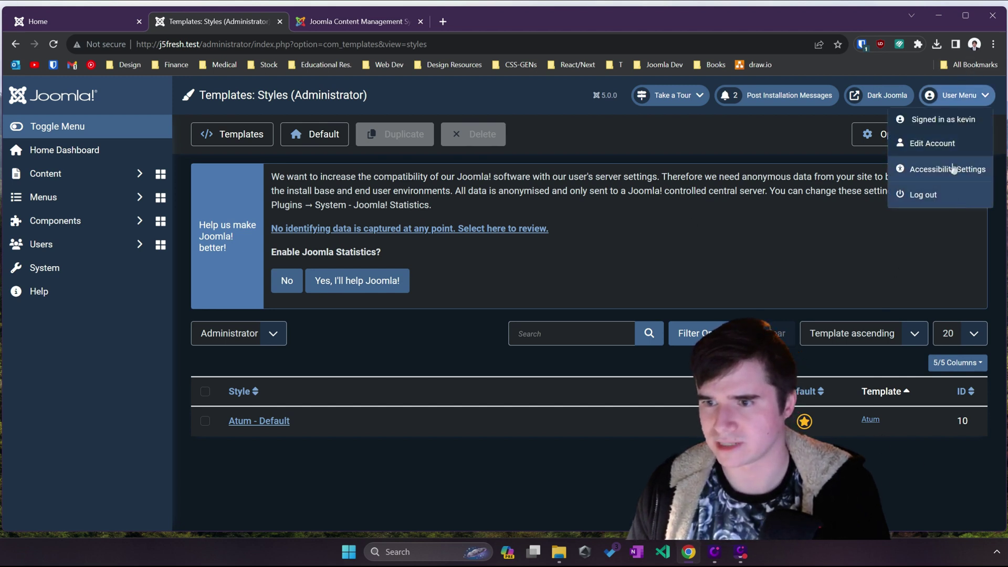
pyautogui.click(962, 168)
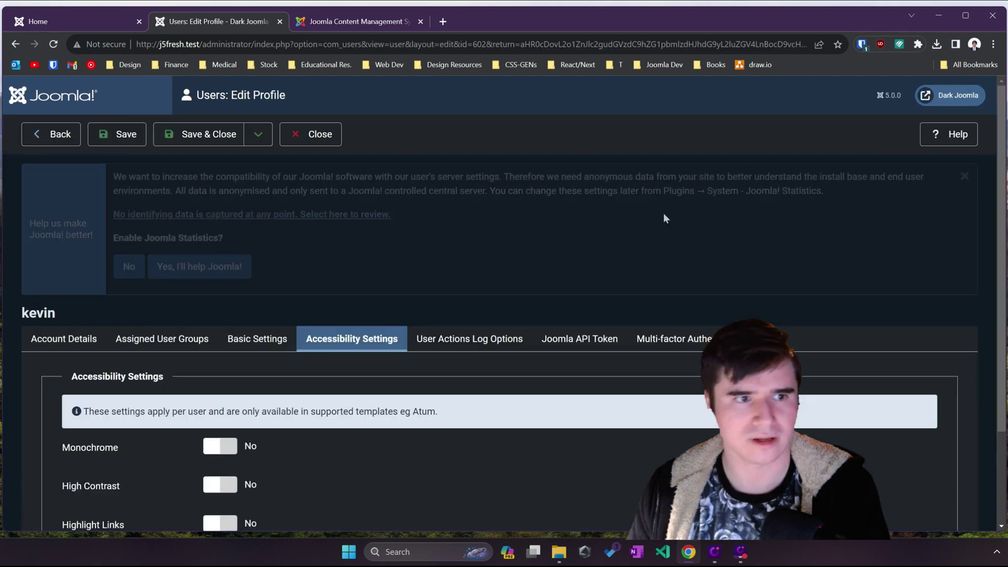
pyautogui.scroll(3, 372, 336)
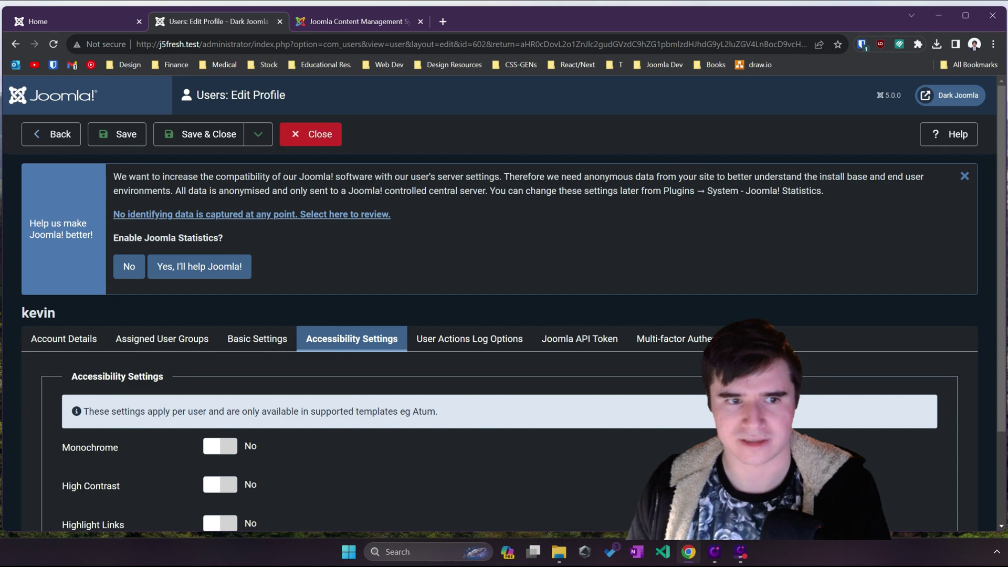
pyautogui.click(316, 142)
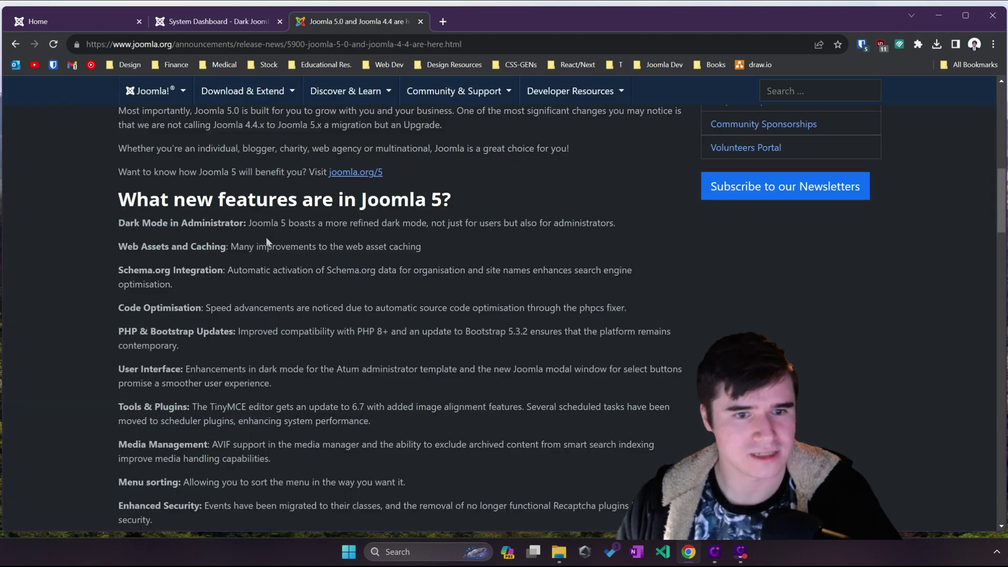
# Step: Highlight the Web Assets and Caching heading and the Schema.org Integration note, then return to the Home tab
pyautogui.moveTo(129, 248); pyautogui.dragTo(225, 246)
pyautogui.click(226, 247)
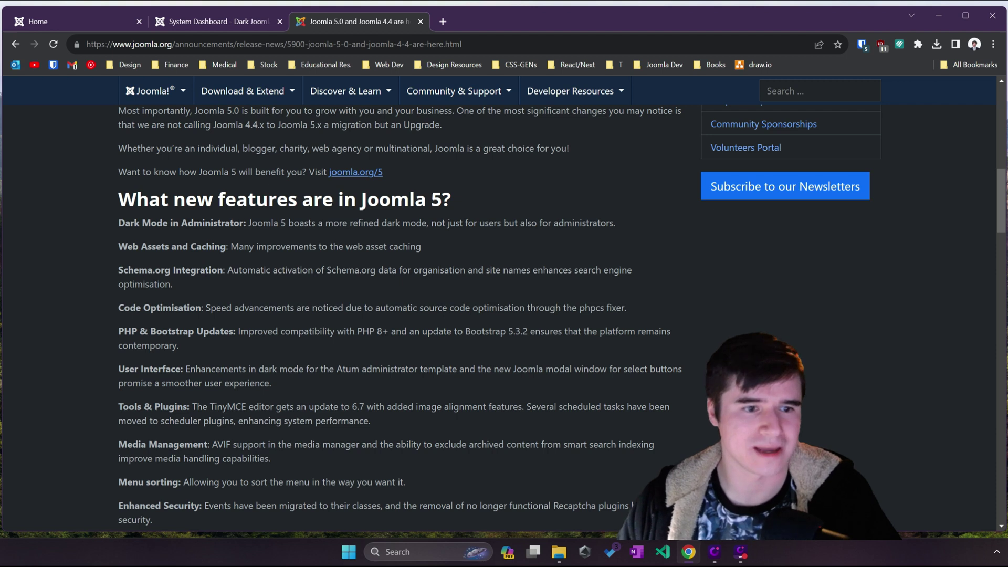
pyautogui.doubleClick(208, 247)
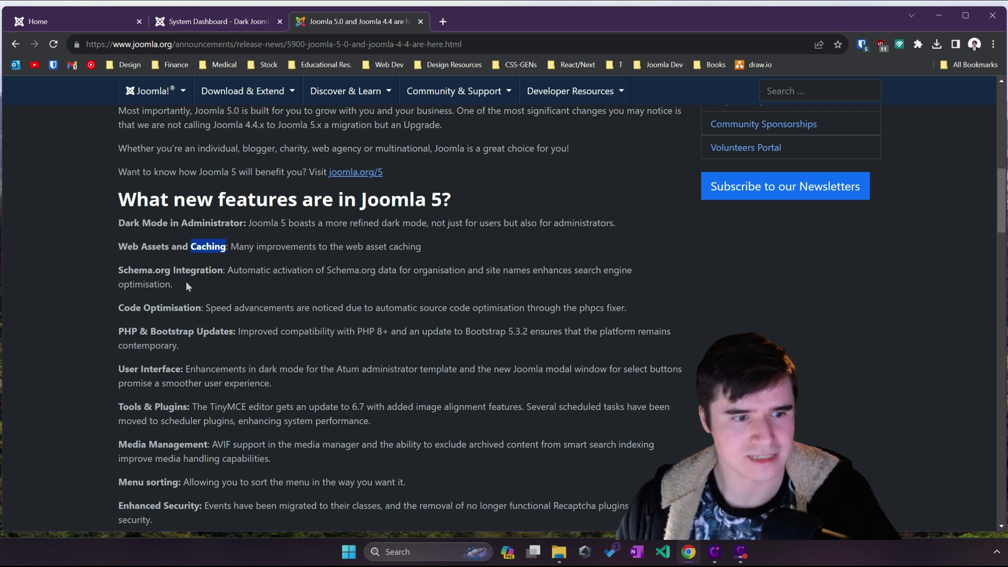
pyautogui.moveTo(186, 282); pyautogui.dragTo(124, 270)
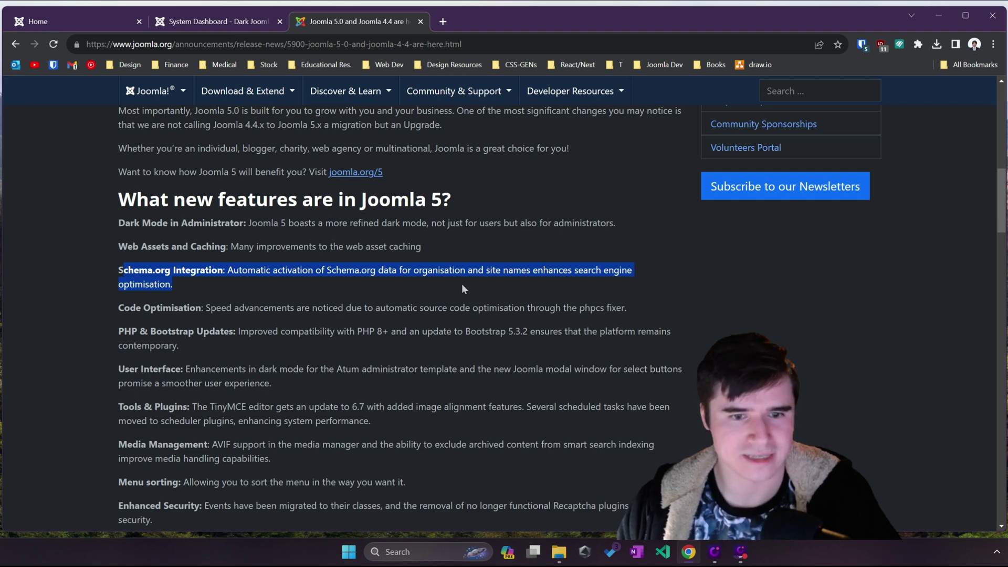
pyautogui.click(102, 26)
# Step: View the Home page's source and select the schema.org ld+json lines 37–38
pyautogui.rightClick(430, 227)
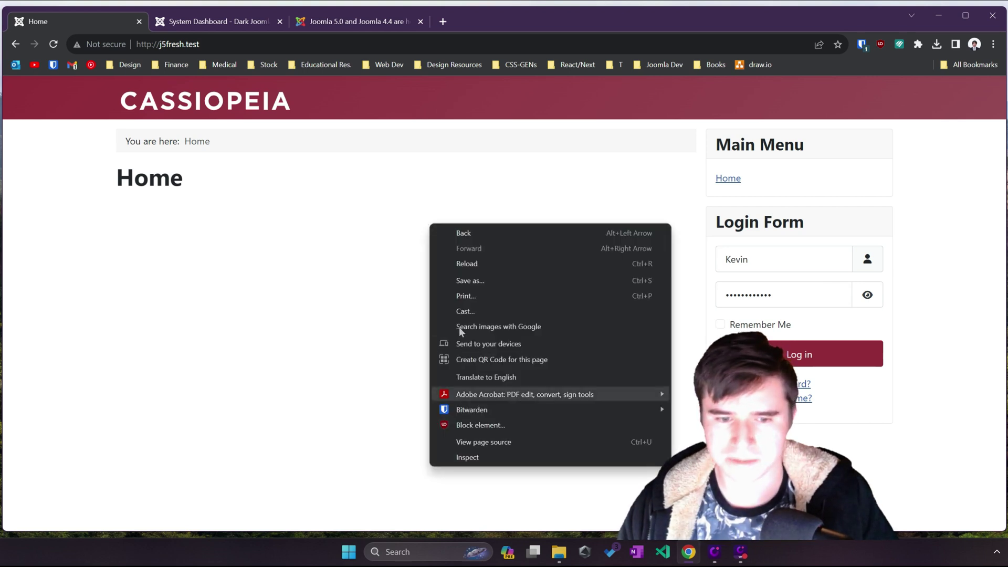
pyautogui.click(462, 442)
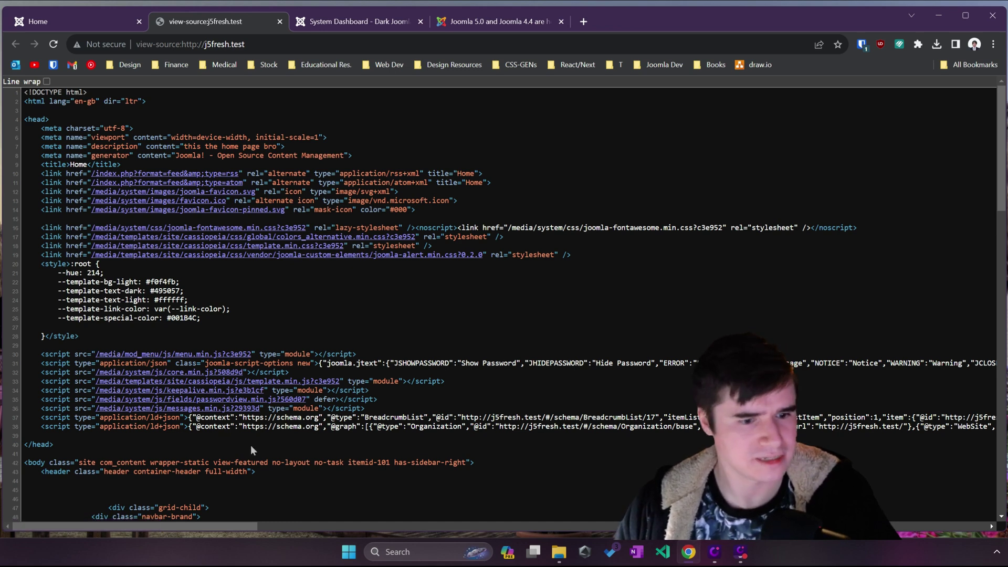
pyautogui.tripleClick(7, 426)
pyautogui.moveTo(7, 426); pyautogui.dragTo(8, 422)
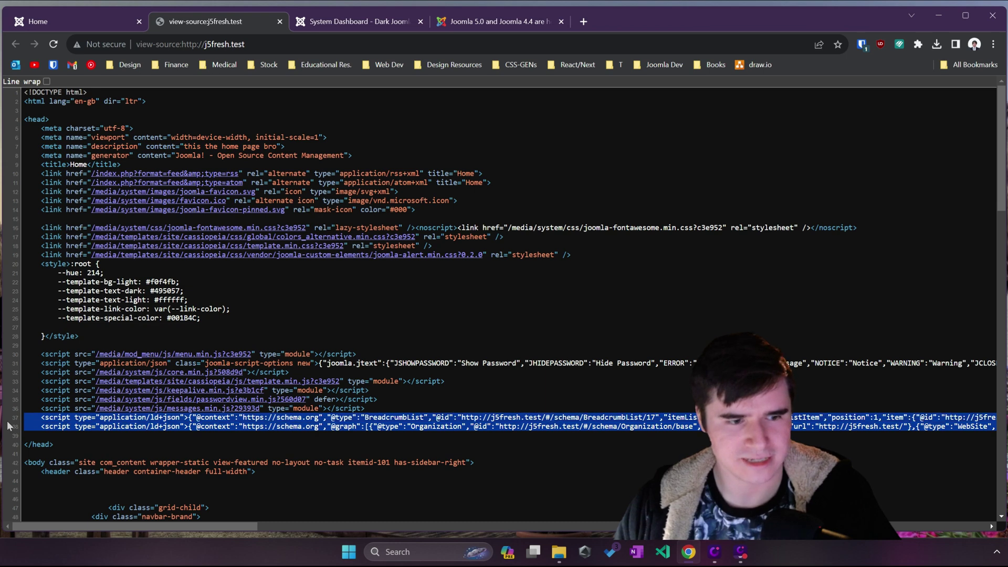
pyautogui.moveTo(184, 522); pyautogui.dragTo(208, 526)
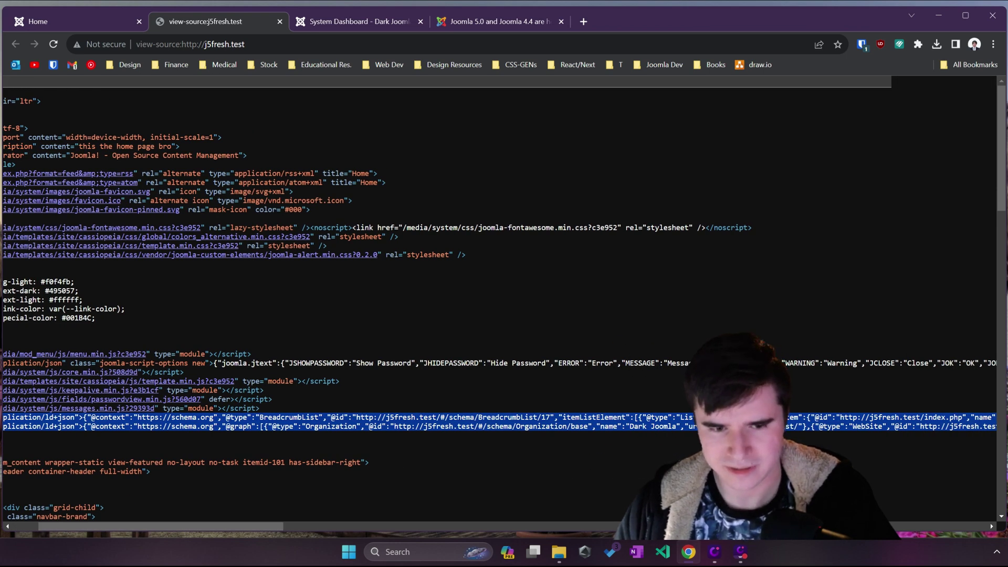
pyautogui.click(355, 515)
pyautogui.click(297, 526)
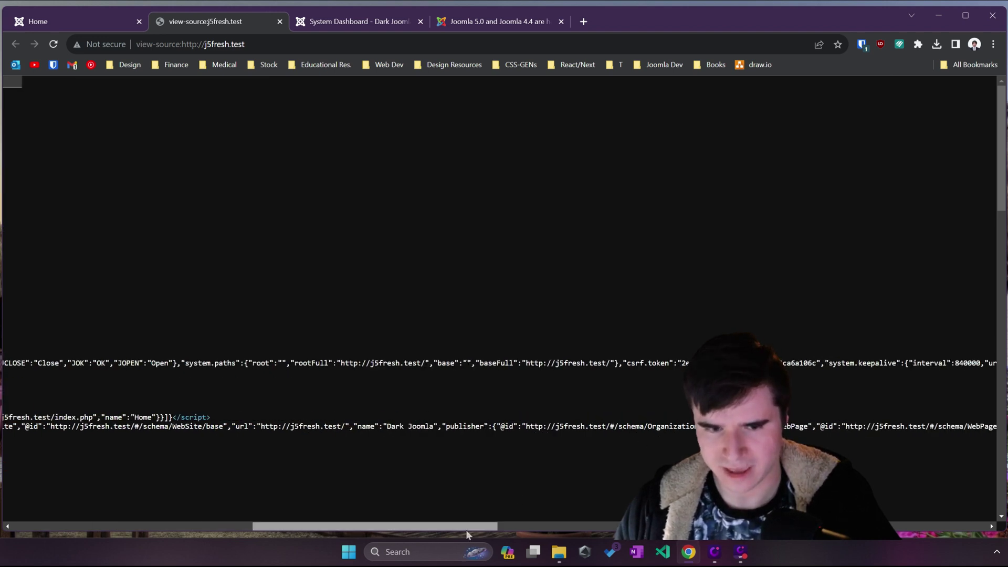
pyautogui.moveTo(465, 526); pyautogui.dragTo(148, 444)
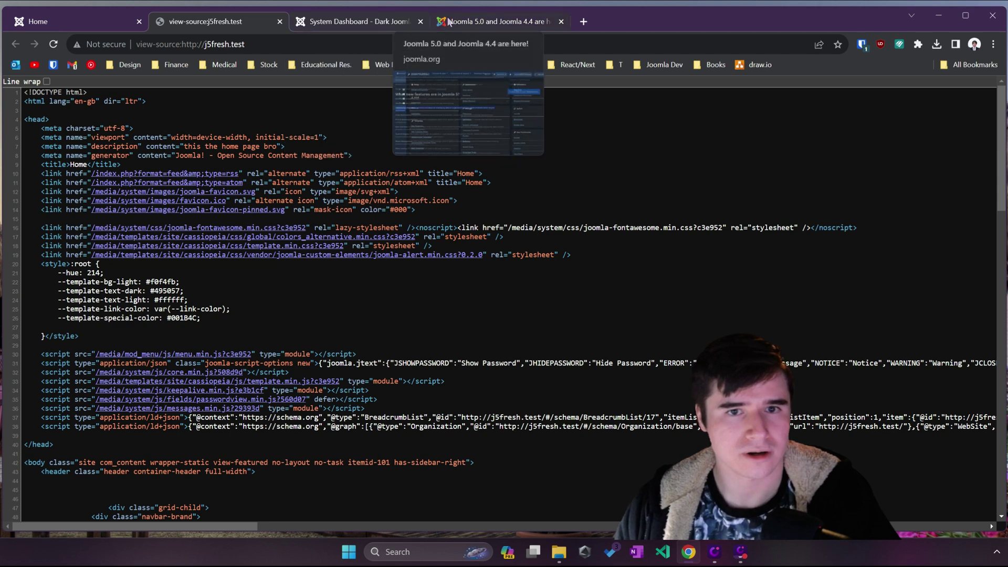
# Step: Read the Joomla 5 announcement from Code Optimisation down to the User Interface note, highlighting passages
pyautogui.click(492, 24)
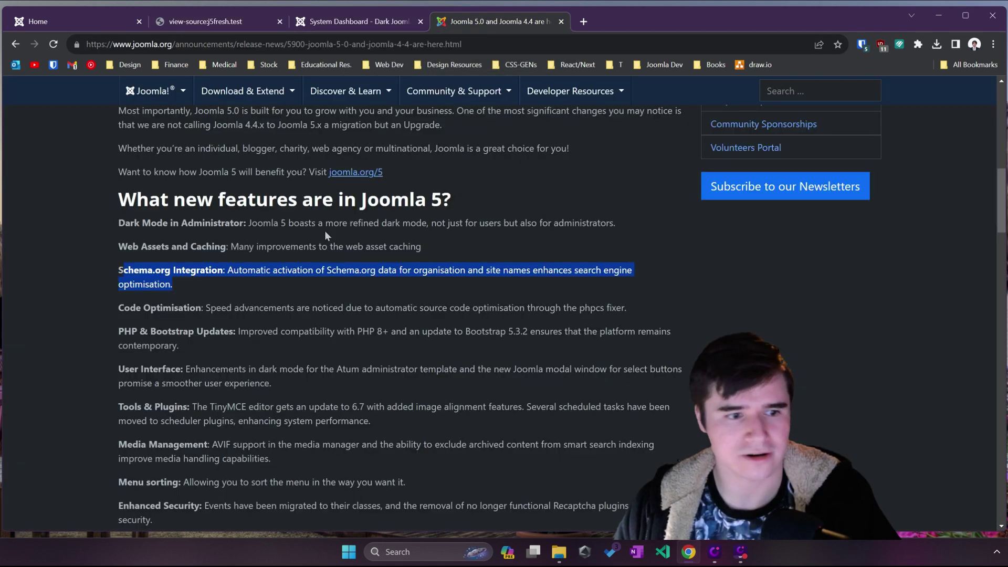
pyautogui.moveTo(187, 308); pyautogui.dragTo(282, 308)
pyautogui.click(309, 317)
pyautogui.moveTo(180, 345); pyautogui.dragTo(112, 335)
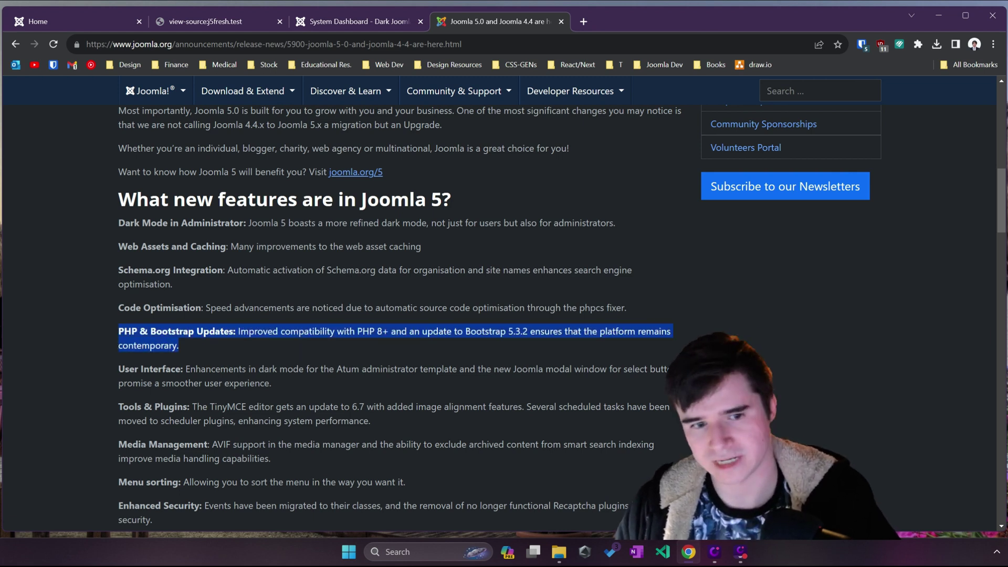
pyautogui.scroll(-2, 399, 315)
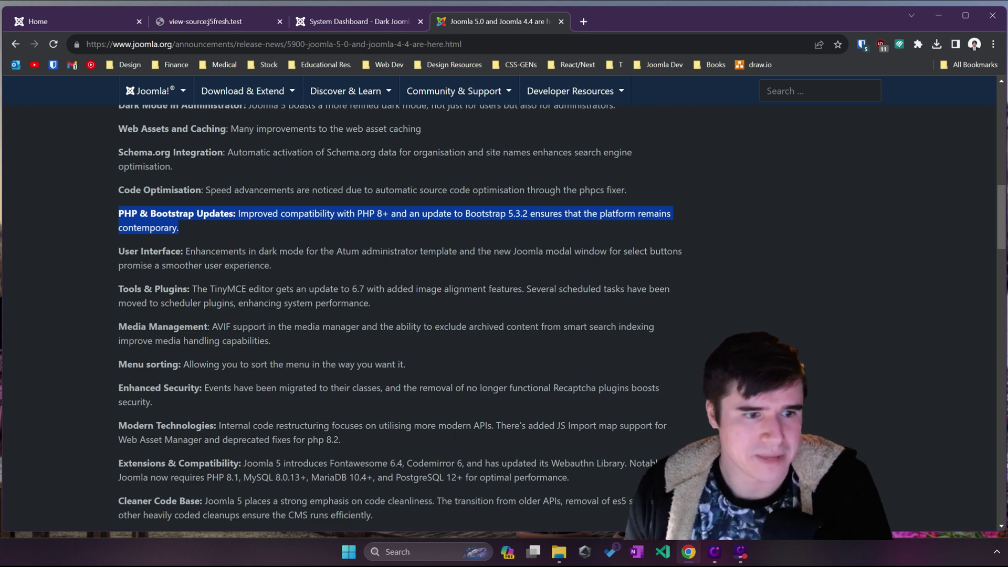
pyautogui.moveTo(200, 251); pyautogui.dragTo(254, 289)
pyautogui.click(301, 266)
pyautogui.click(254, 289)
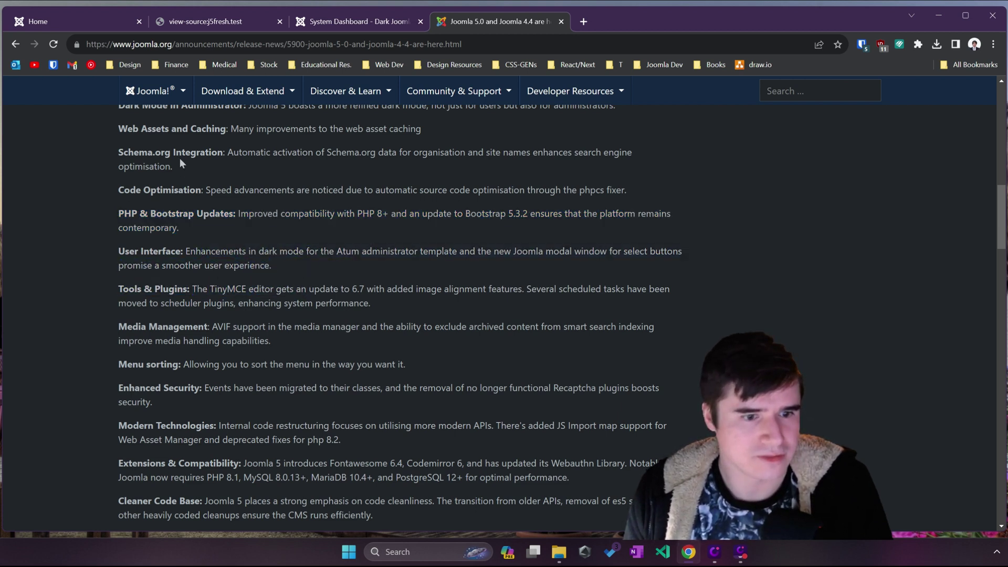
# Step: Go to Content > Articles, create a new article, and place the cursor in its empty body
pyautogui.click(362, 21)
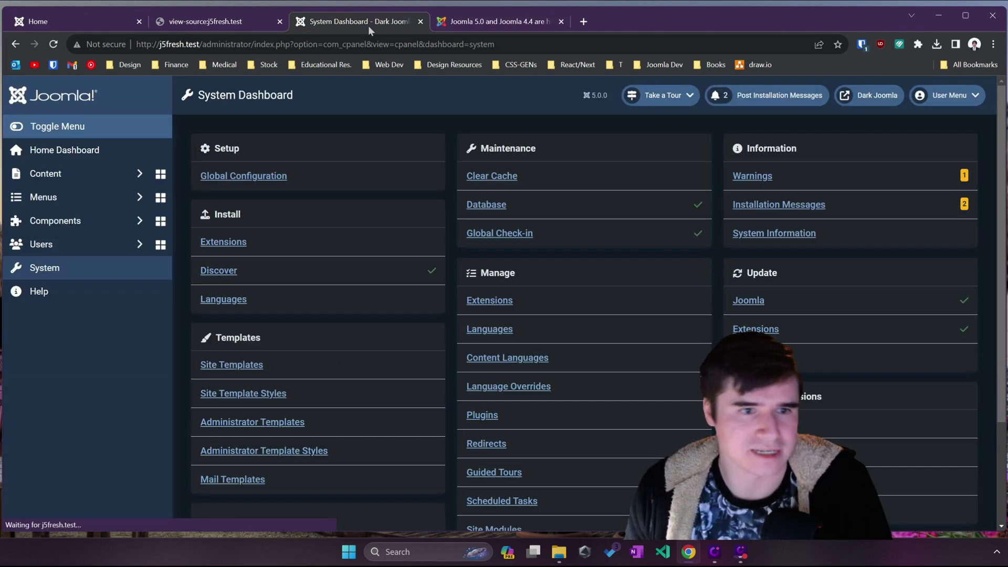
pyautogui.click(89, 175)
pyautogui.click(86, 200)
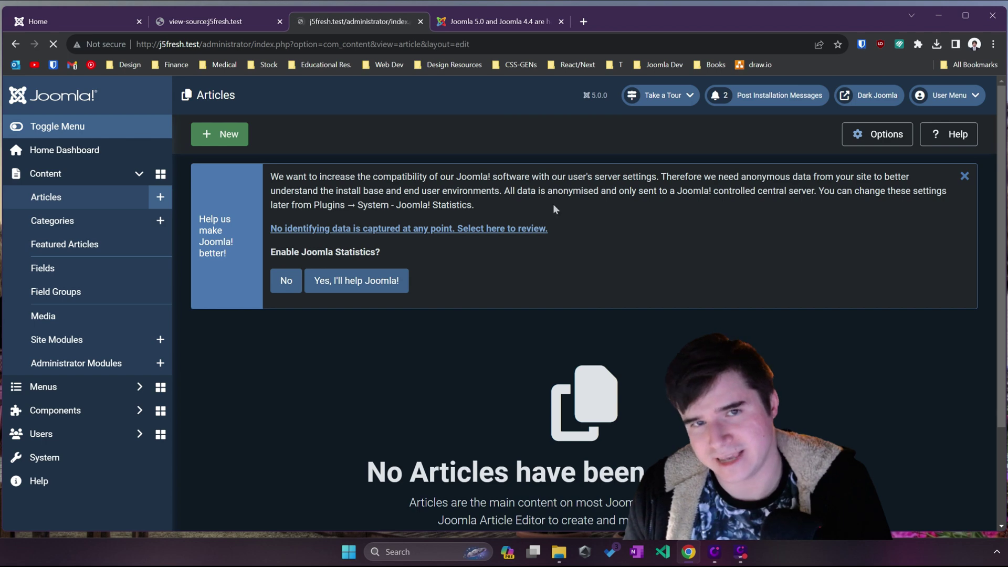
pyautogui.click(220, 134)
pyautogui.scroll(-3, 462, 152)
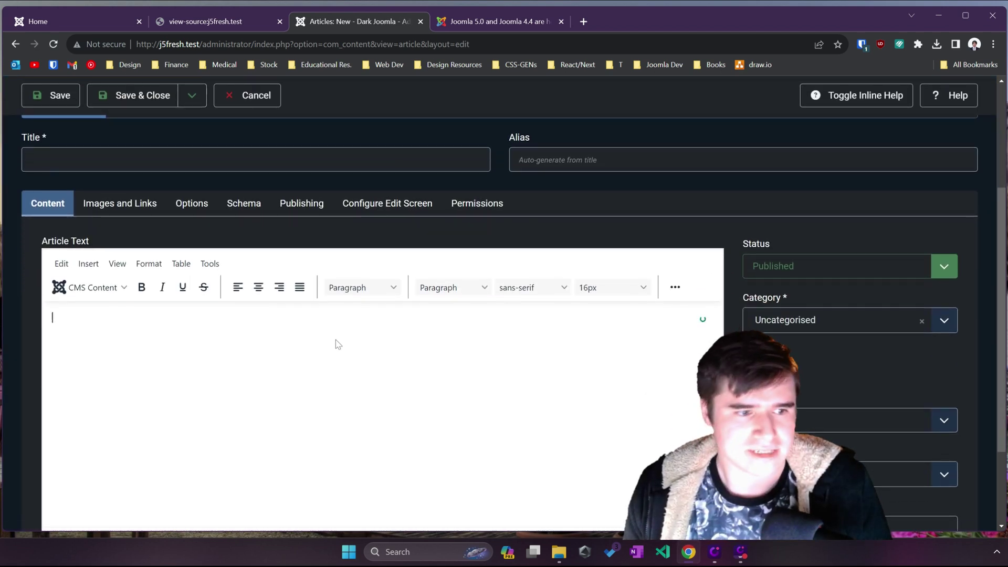
pyautogui.scroll(-2, 211, 333)
pyautogui.click(388, 190)
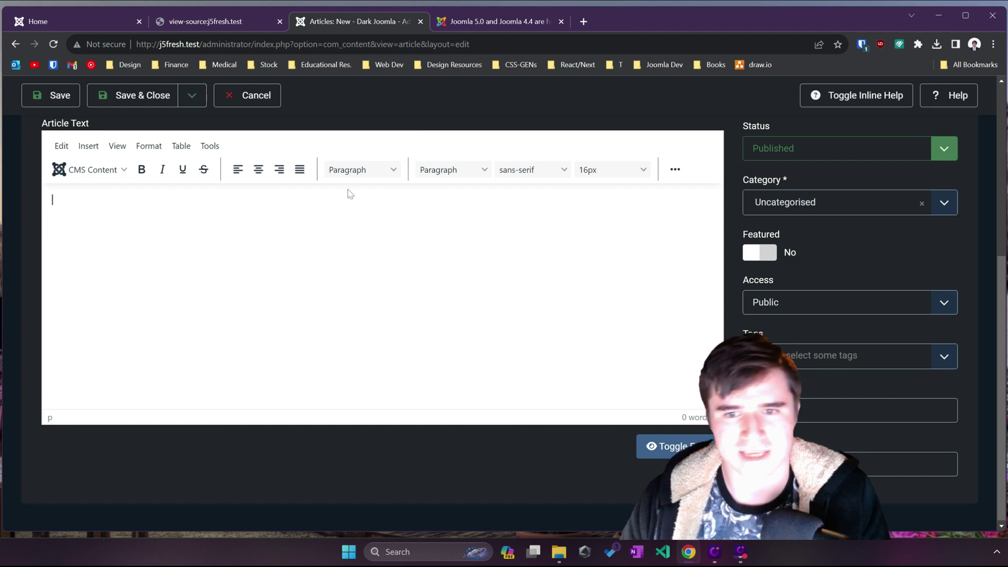
# Step: Insert the joomla_black.png logo from the media library into the article
pyautogui.click(108, 148)
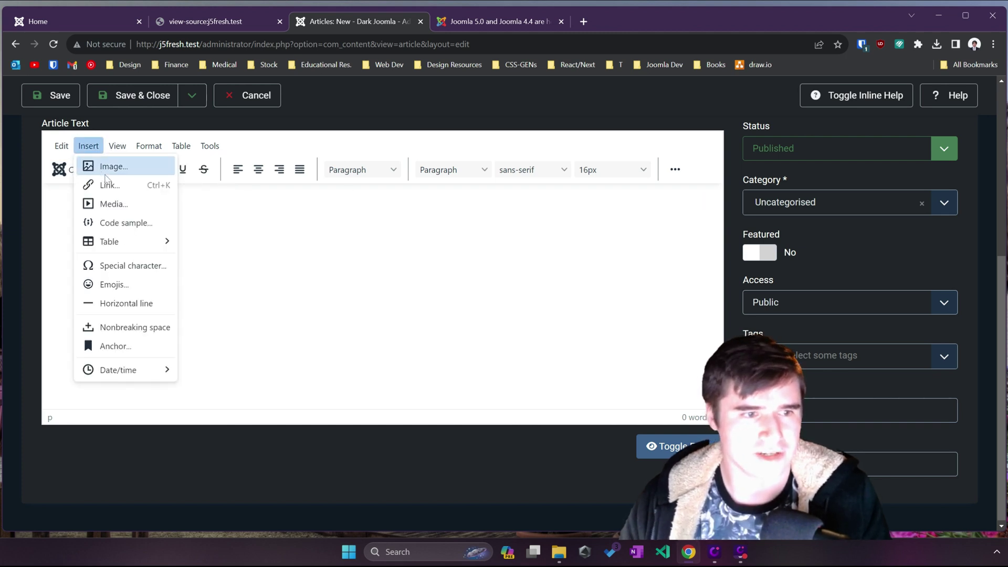
pyautogui.click(277, 234)
pyautogui.click(87, 170)
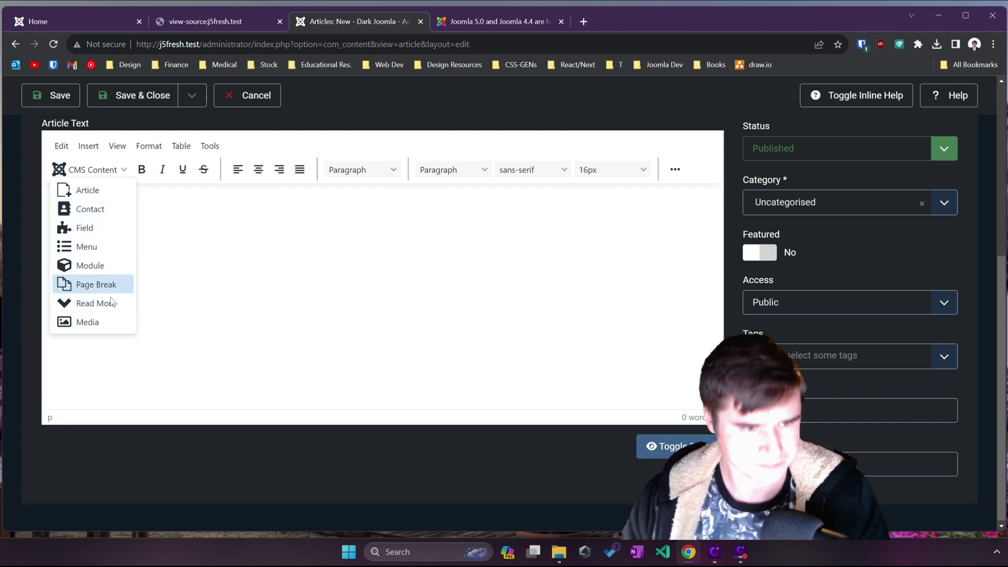
pyautogui.click(109, 319)
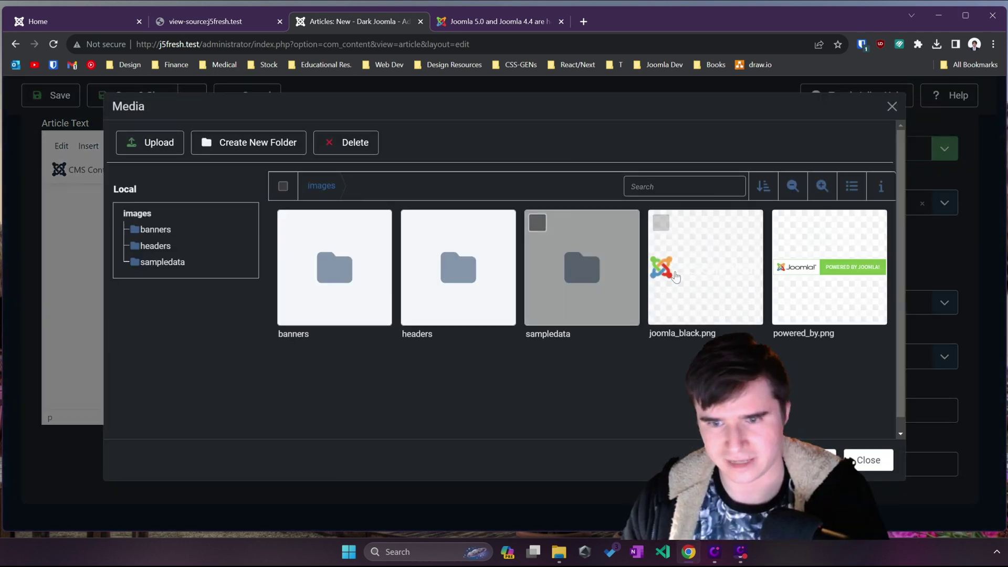
pyautogui.click(673, 273)
pyautogui.click(835, 460)
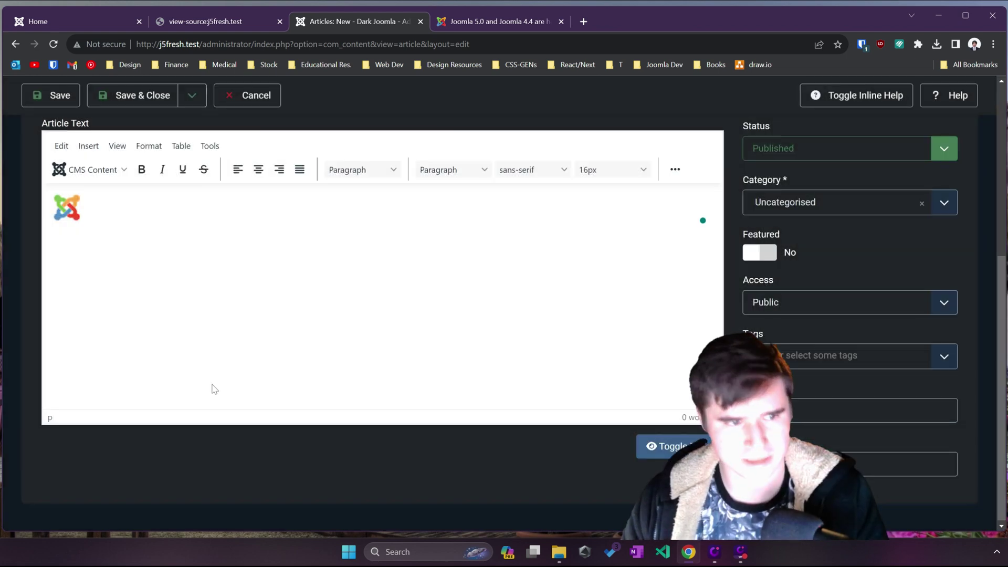
# Step: Try centre, justify and right alignment on the logo, finishing with left alignment
pyautogui.click(676, 169)
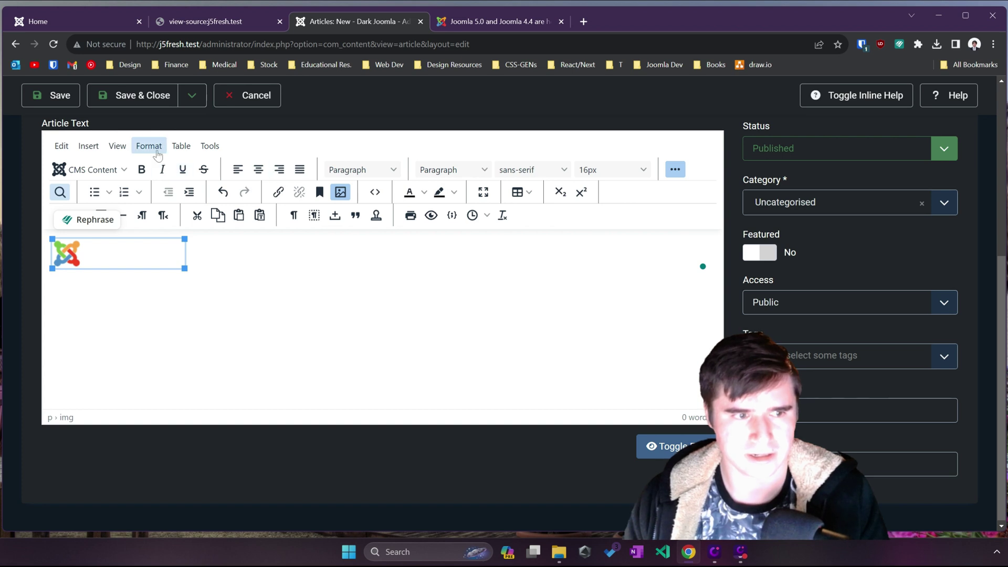
pyautogui.hotkey('ctrl', 'z')
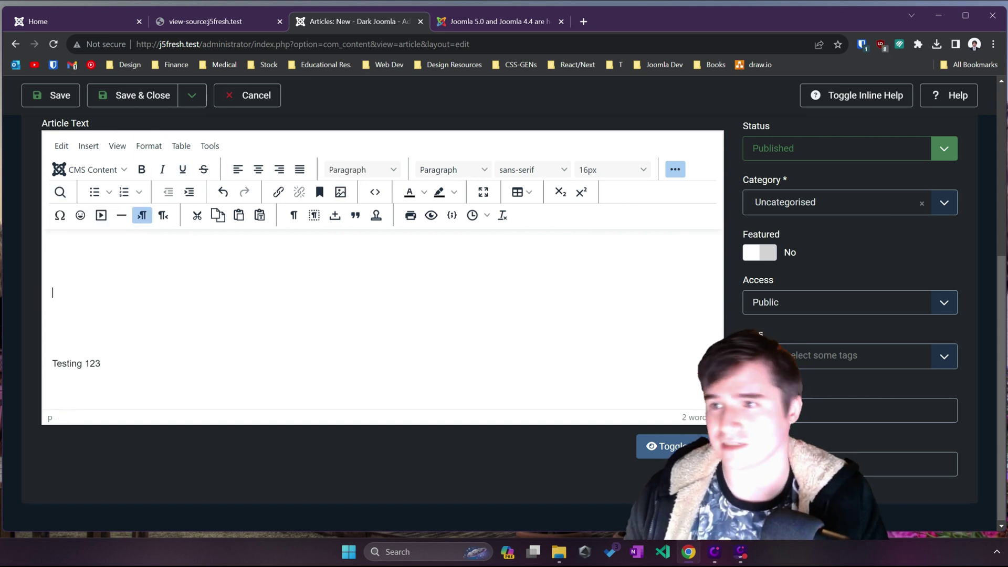
pyautogui.hotkey('ctrl', 'z')
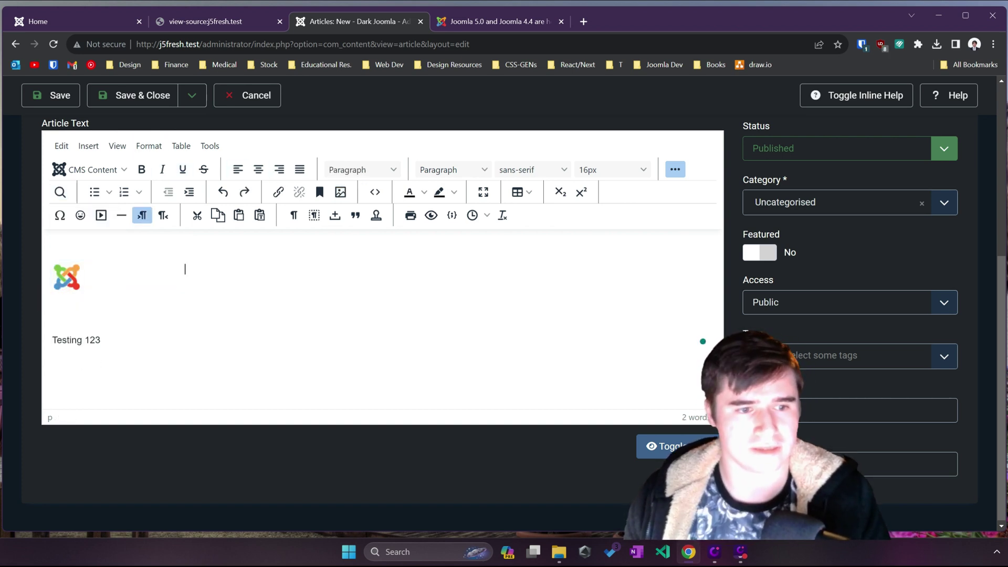
pyautogui.click(185, 269)
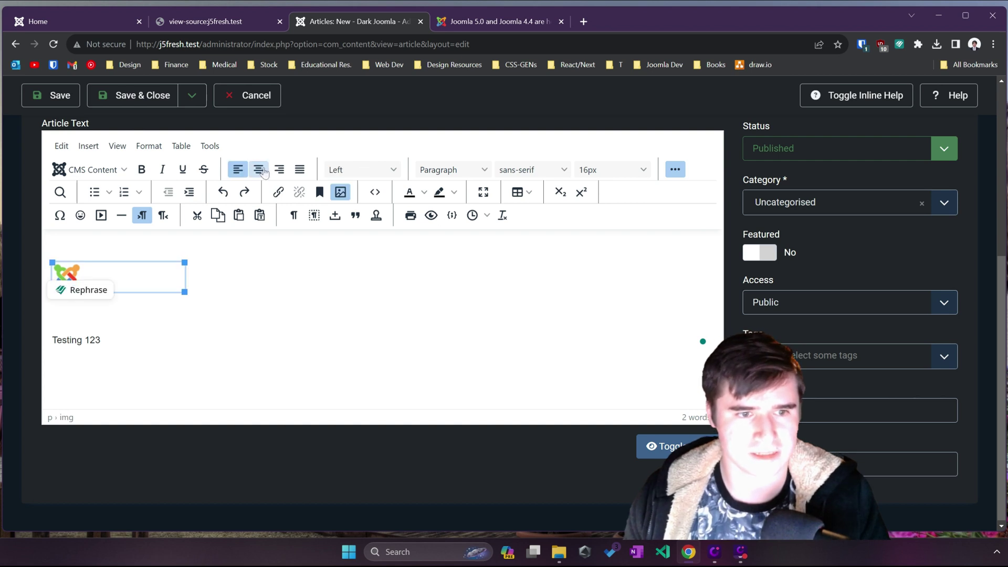
pyautogui.click(258, 169)
pyautogui.click(298, 169)
pyautogui.click(279, 169)
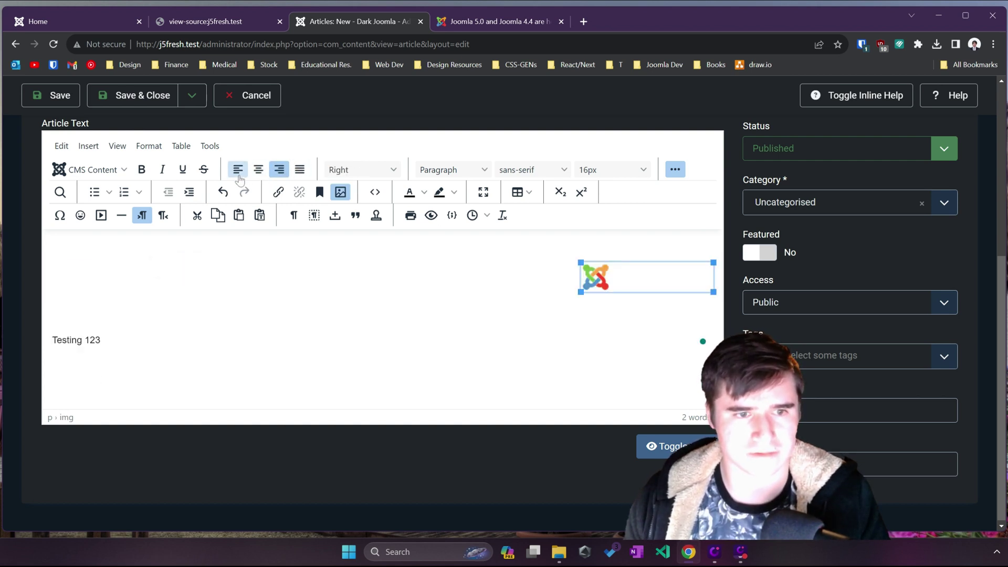
pyautogui.click(238, 169)
pyautogui.press('Down')
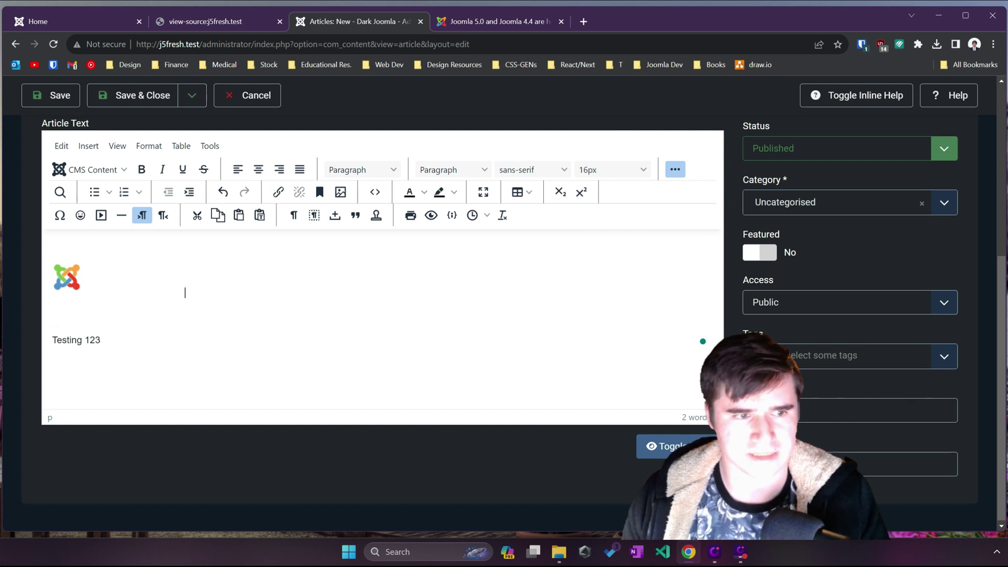
pyautogui.press('Up')
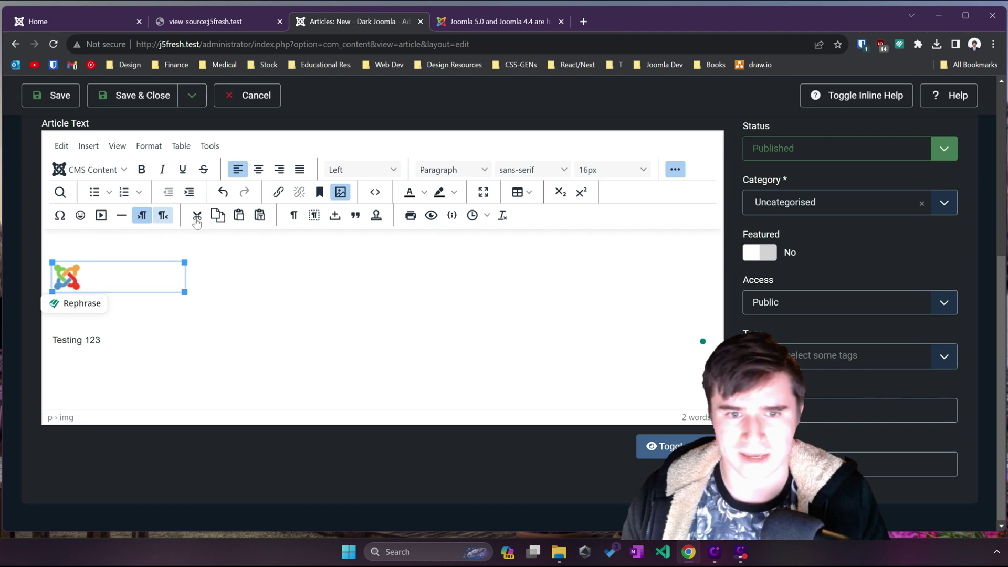
# Step: Read the Menu sorting note in the Joomla 5 announcement, then cancel the unsaved article
pyautogui.click(495, 18)
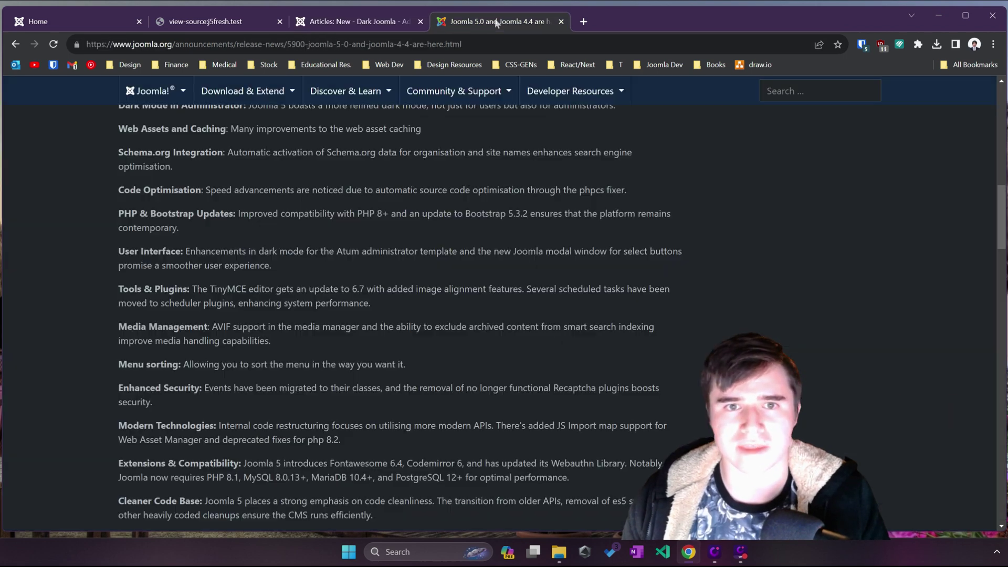
pyautogui.moveTo(168, 365); pyautogui.dragTo(249, 365)
pyautogui.click(249, 365)
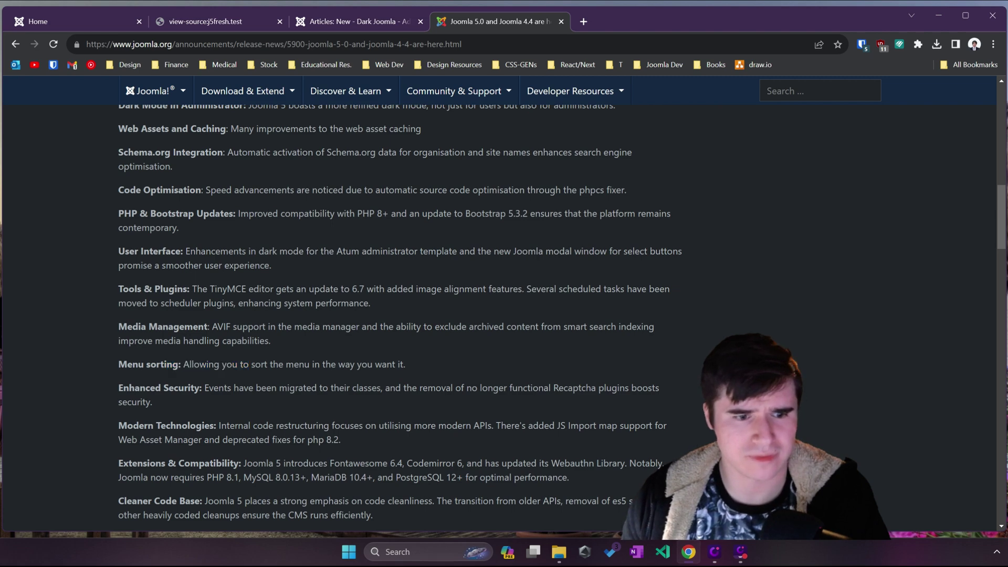
pyautogui.doubleClick(297, 364)
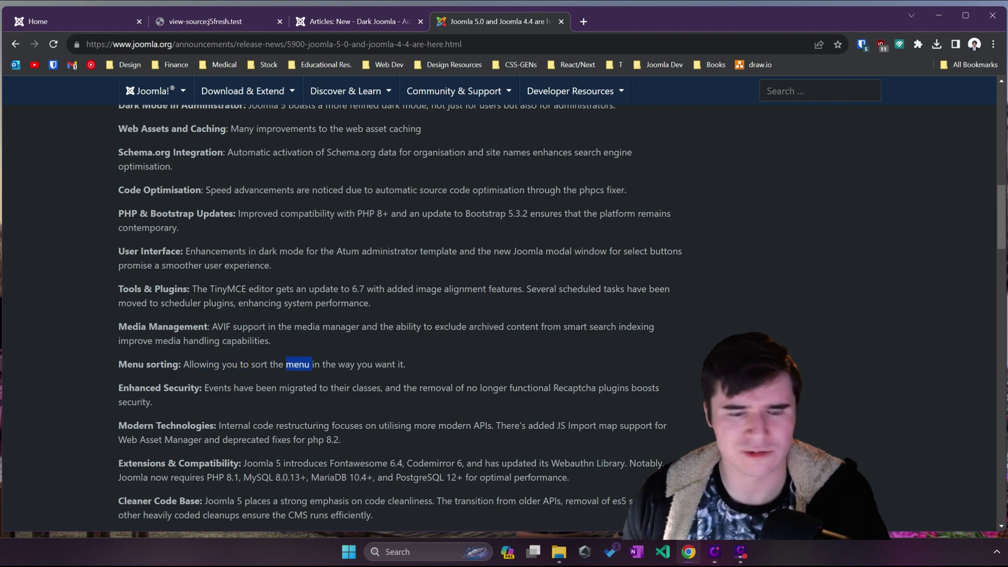
pyautogui.click(358, 23)
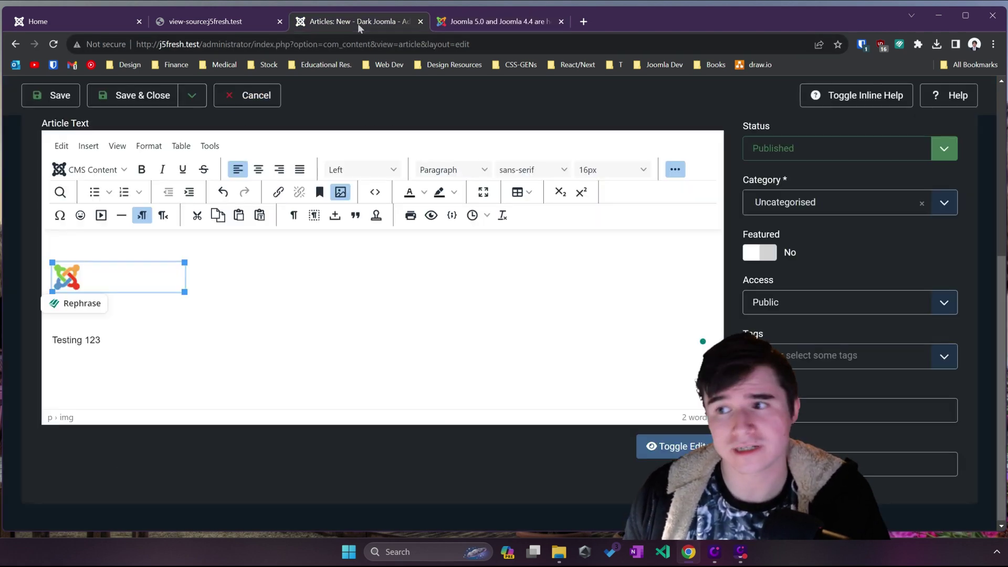
pyautogui.click(247, 96)
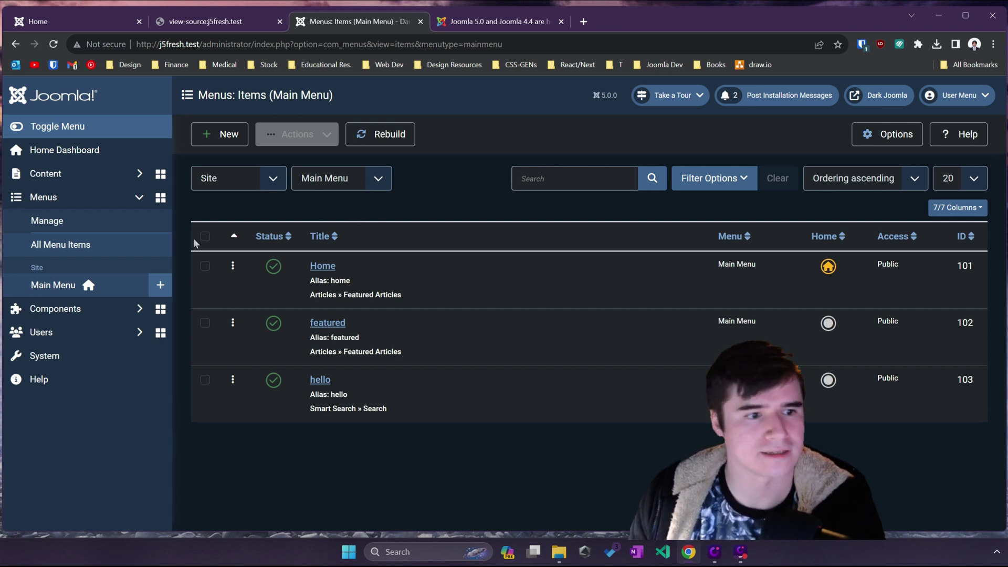
# Step: Drag featured and hello above Home in the Main Menu items, then check sort and filter options
pyautogui.click(92, 229)
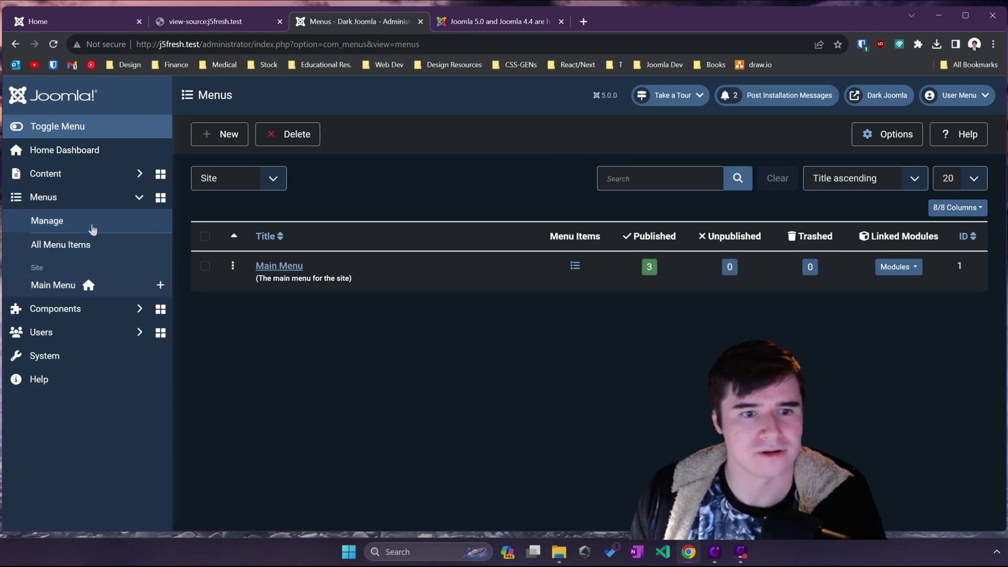
pyautogui.click(68, 286)
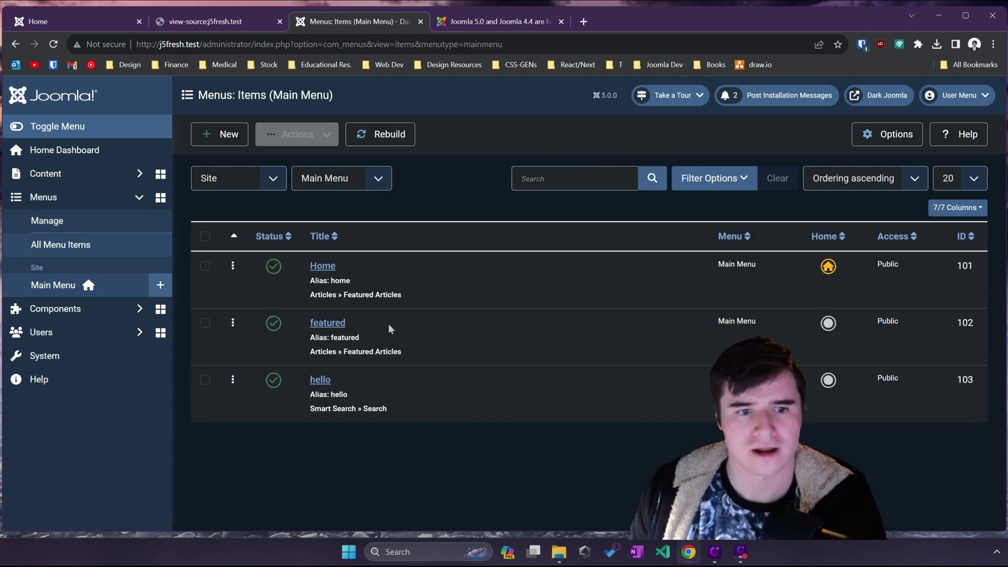
pyautogui.moveTo(234, 324); pyautogui.dragTo(230, 259)
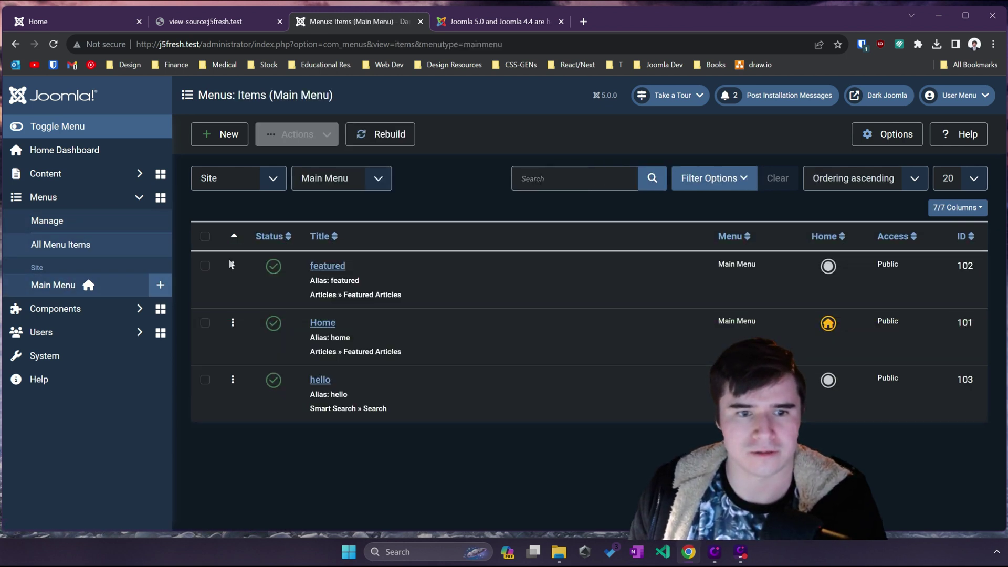
pyautogui.moveTo(233, 379); pyautogui.dragTo(235, 333)
pyautogui.click(831, 181)
pyautogui.click(691, 218)
pyautogui.click(716, 178)
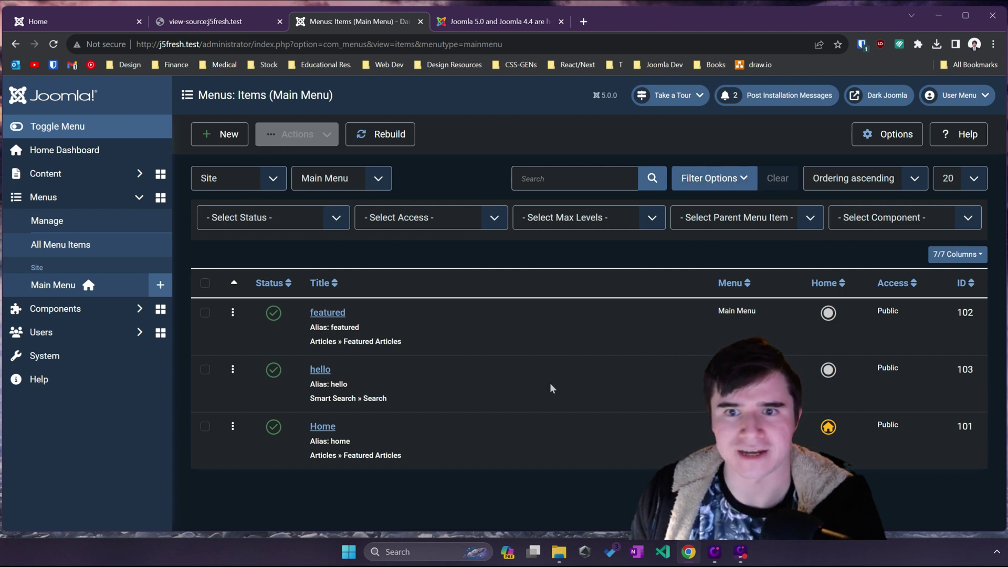
# Step: Highlight the Enhanced Security, Fontawesome 6.4 and Codemirror notes, then return to the Main Menu items
pyautogui.click(512, 21)
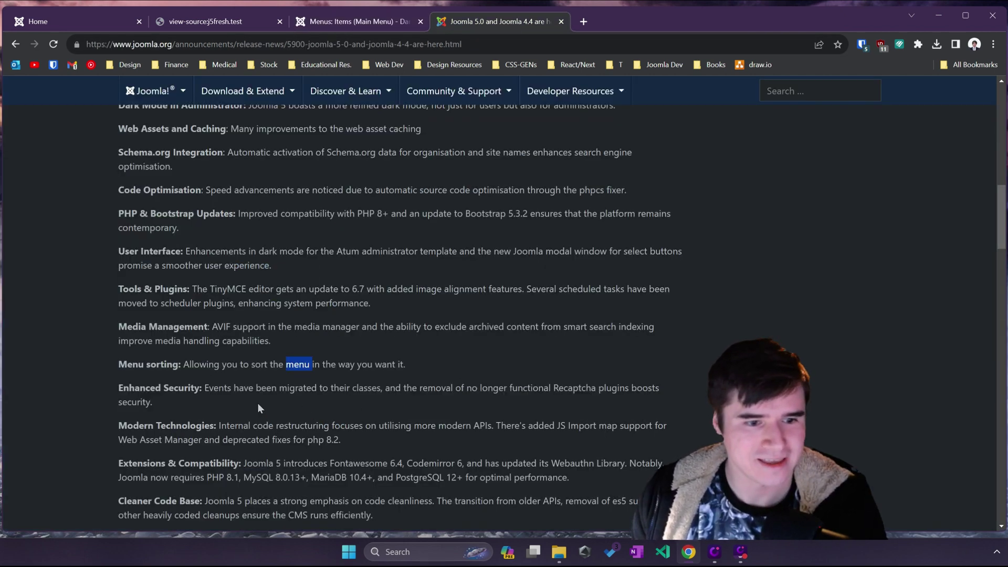
pyautogui.moveTo(257, 403); pyautogui.dragTo(213, 390)
pyautogui.click(203, 402)
pyautogui.click(212, 390)
pyautogui.scroll(-2, 213, 389)
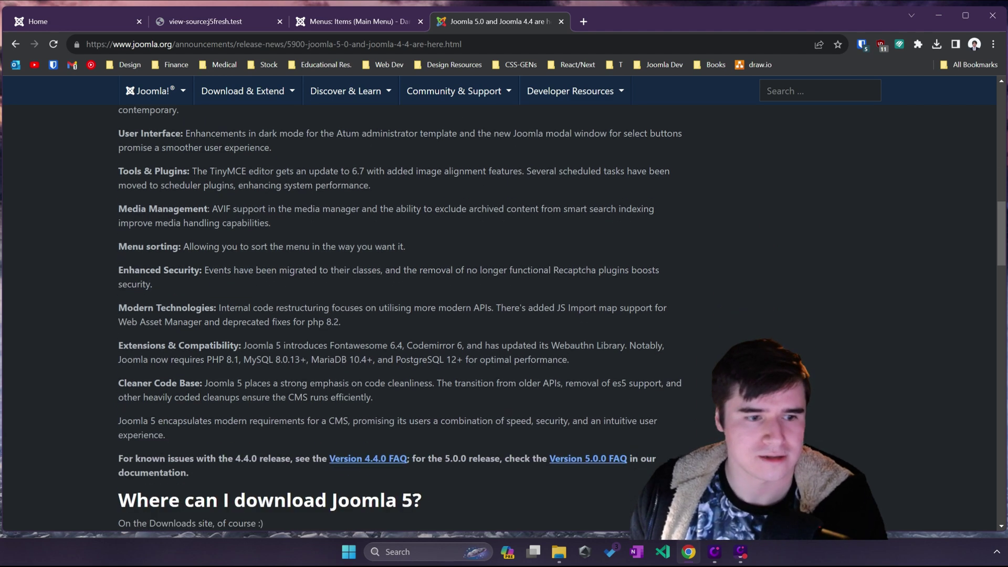
pyautogui.moveTo(226, 308); pyautogui.dragTo(403, 288)
pyautogui.scroll(-1, 245, 308)
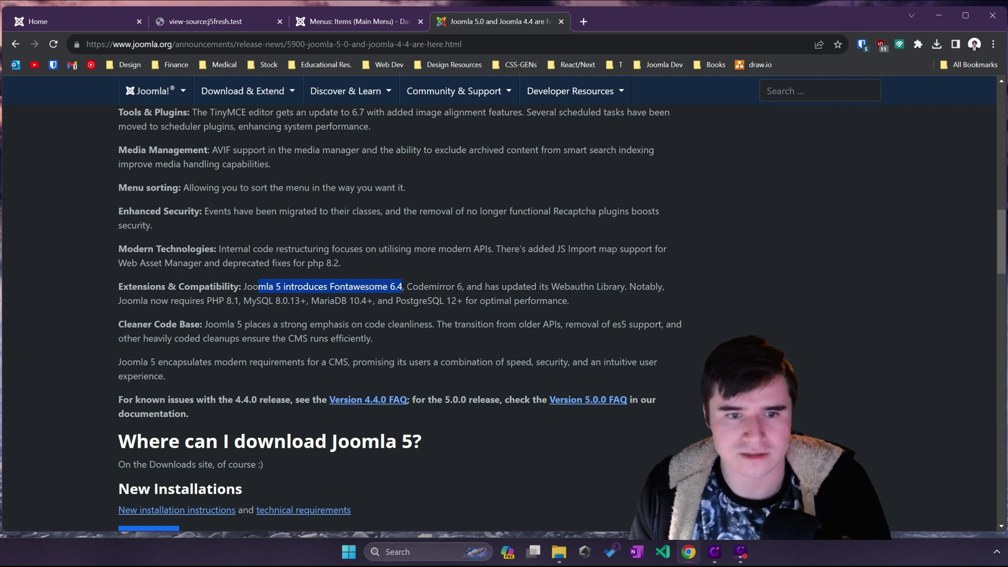
pyautogui.moveTo(407, 286); pyautogui.dragTo(457, 286)
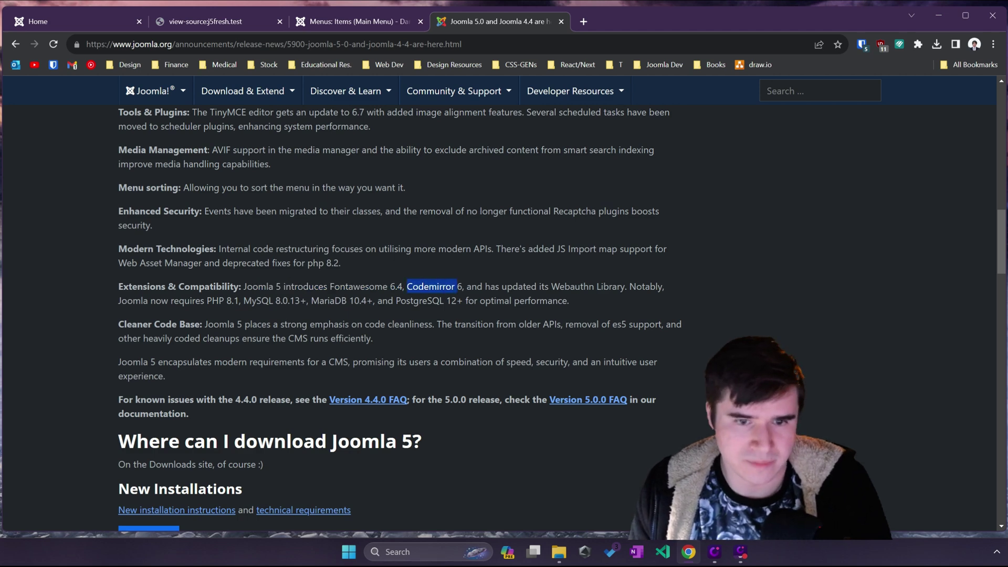
pyautogui.click(355, 22)
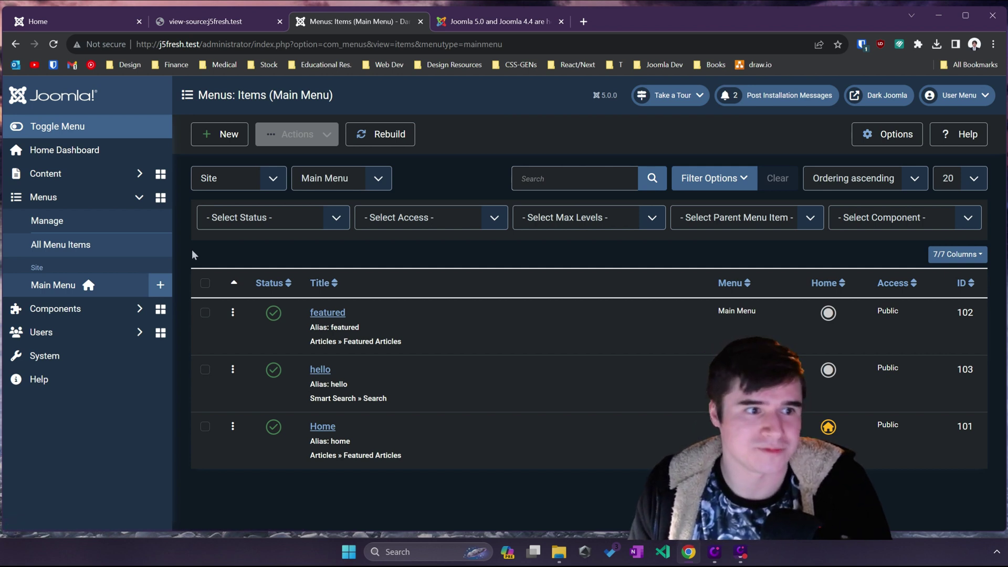
# Step: Open the administrator account's profile from System > Users > Manage
pyautogui.click(82, 151)
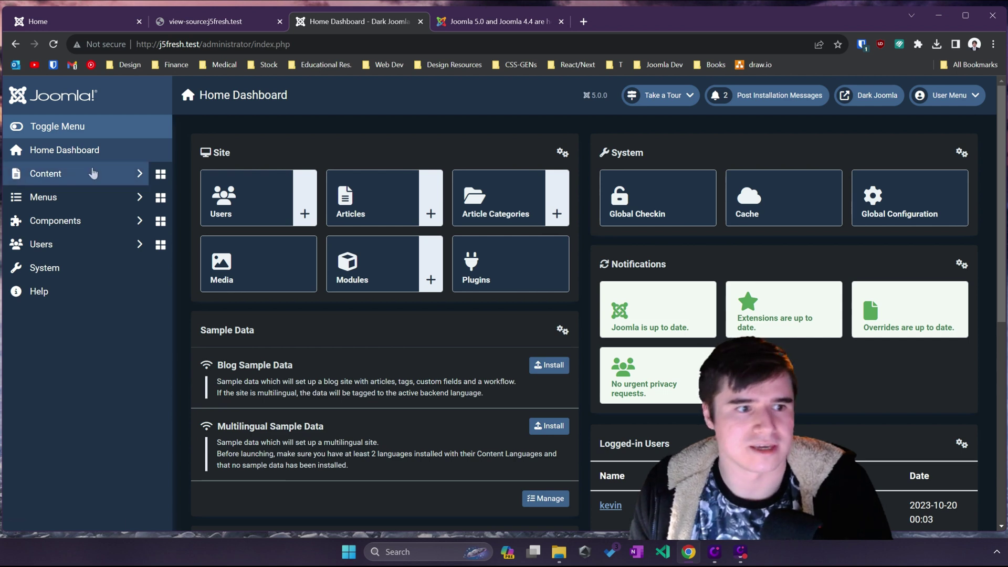
pyautogui.click(45, 269)
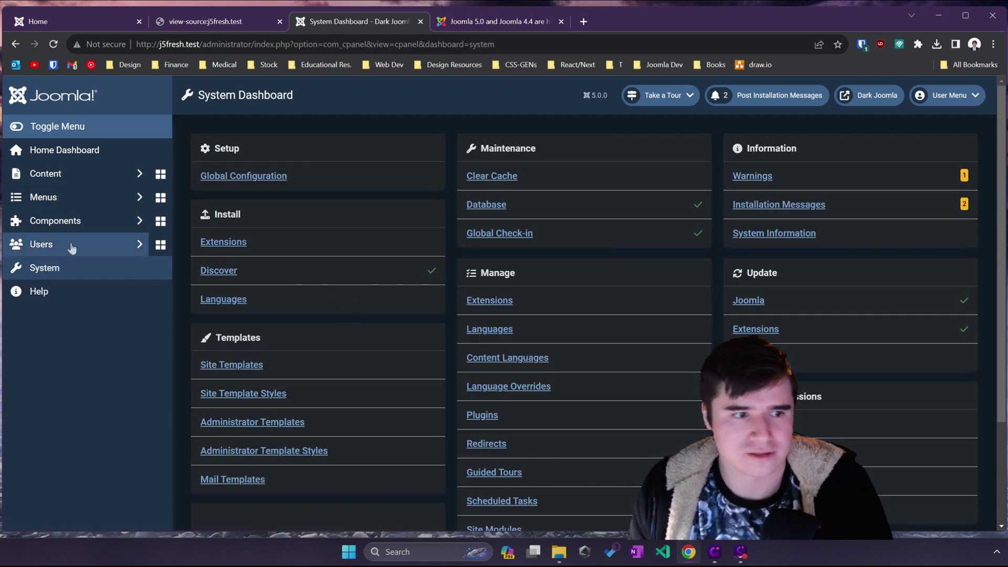
pyautogui.click(96, 252)
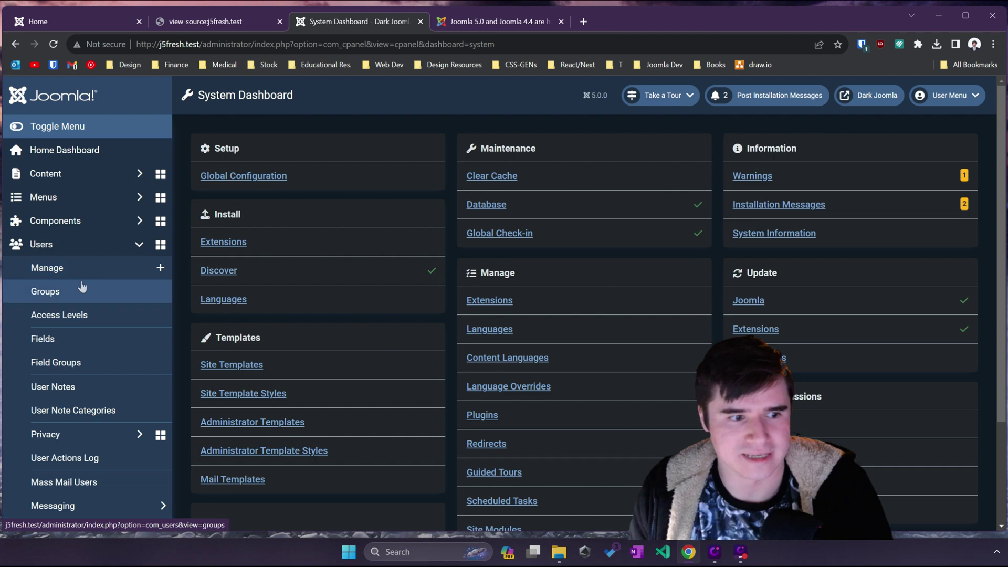
pyautogui.click(83, 271)
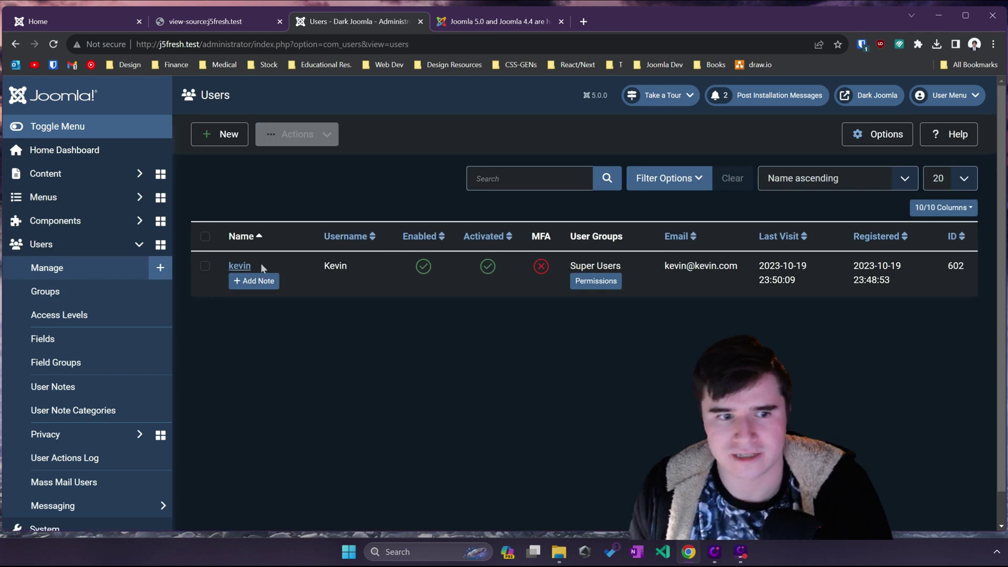
pyautogui.click(245, 268)
# Step: Set the profile's Editor to CodeMirror under Basic Settings and save it
pyautogui.scroll(-4, 247, 273)
pyautogui.scroll(-2, 504, 294)
pyautogui.scroll(6, 150, 283)
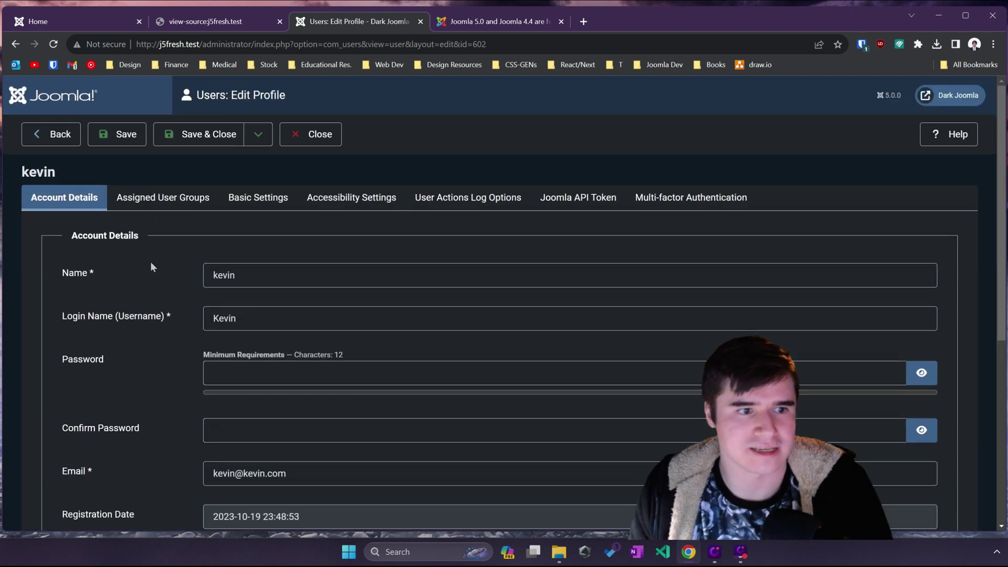
pyautogui.click(247, 199)
pyautogui.scroll(-1, 149, 300)
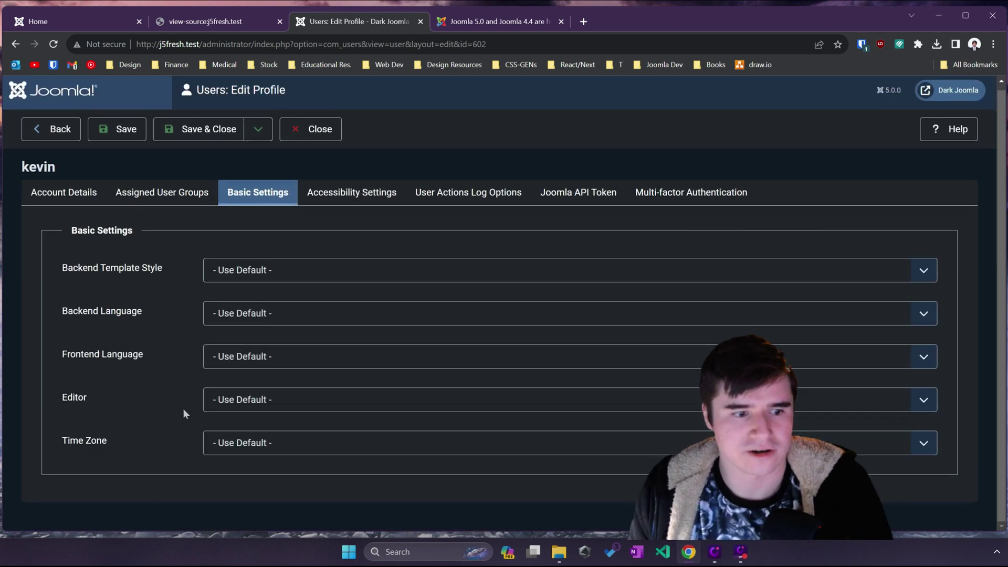
pyautogui.click(237, 399)
pyautogui.click(234, 428)
pyautogui.click(202, 129)
# Step: Start a new article and type <p>Code mirror testing... into the CodeMirror editor
pyautogui.click(105, 176)
pyautogui.click(89, 198)
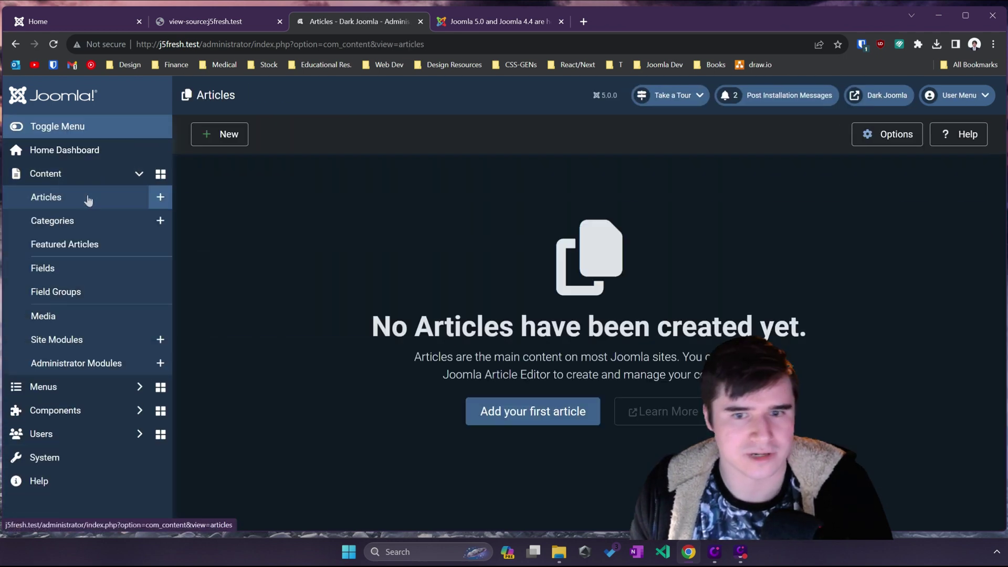
pyautogui.click(227, 136)
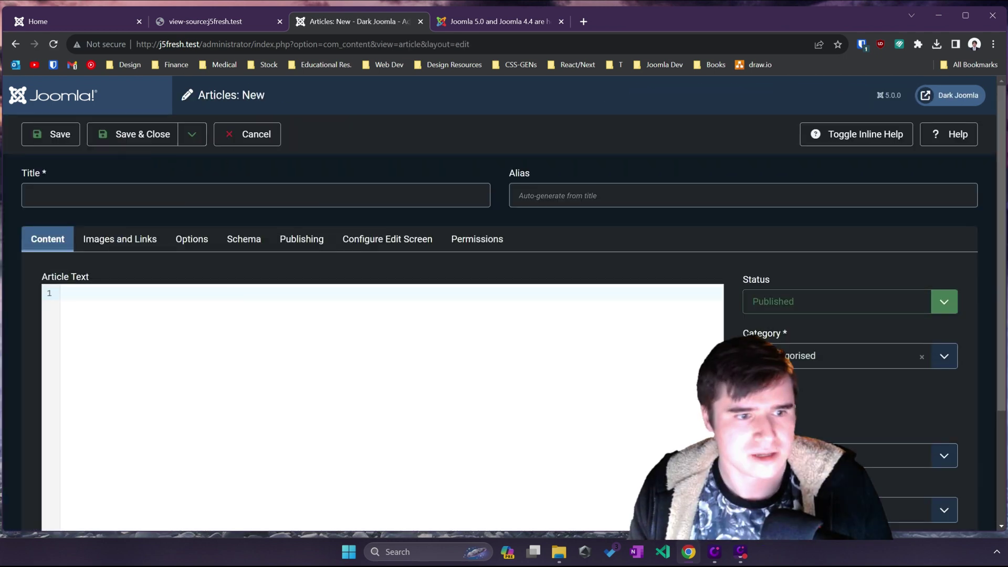
pyautogui.scroll(-3, 202, 359)
pyautogui.scroll(2, 198, 356)
pyautogui.scroll(-1, 192, 401)
pyautogui.scroll(1, 194, 336)
pyautogui.write('<')
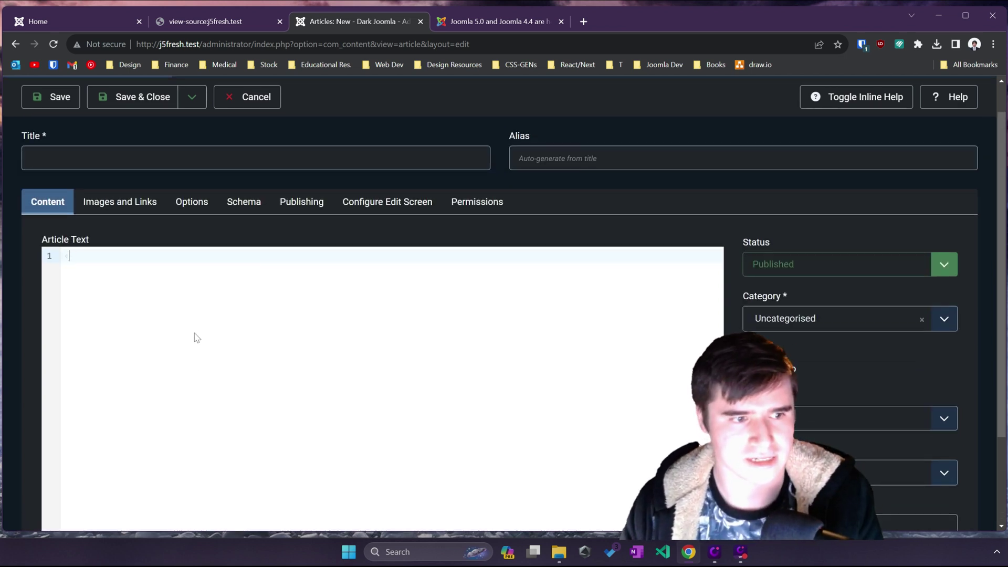
pyautogui.write('p>Code mirror t')
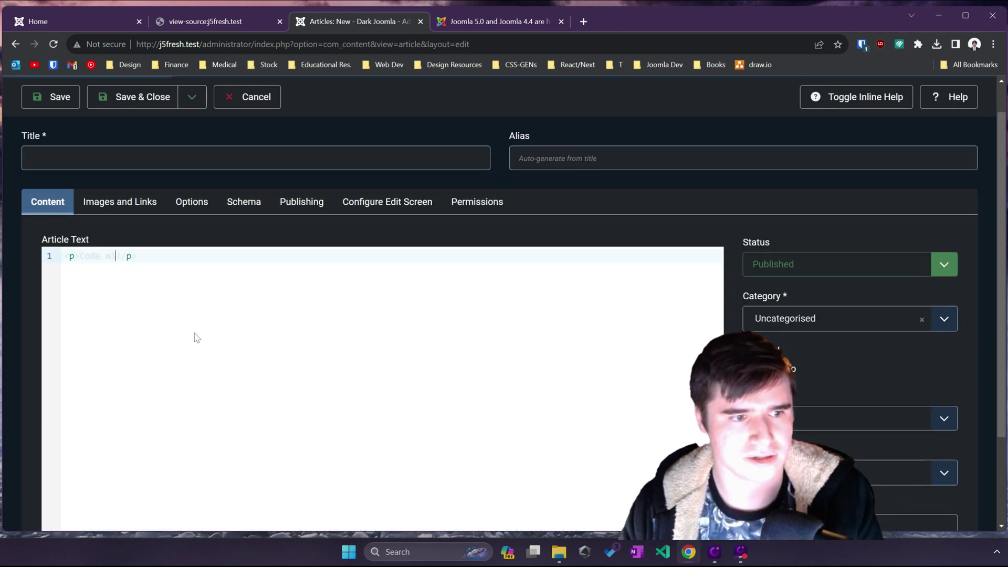
pyautogui.write('esting...')
pyautogui.press('End')
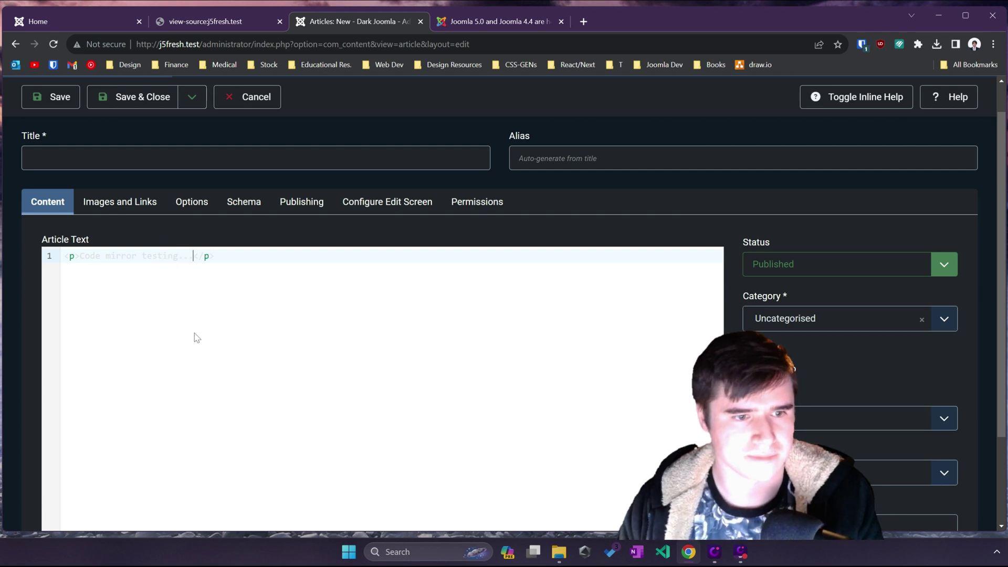
# Step: Try line and word selection shortcuts on the text, then remove the empty second line
pyautogui.scroll(-2, 247, 297)
pyautogui.scroll(1, 249, 297)
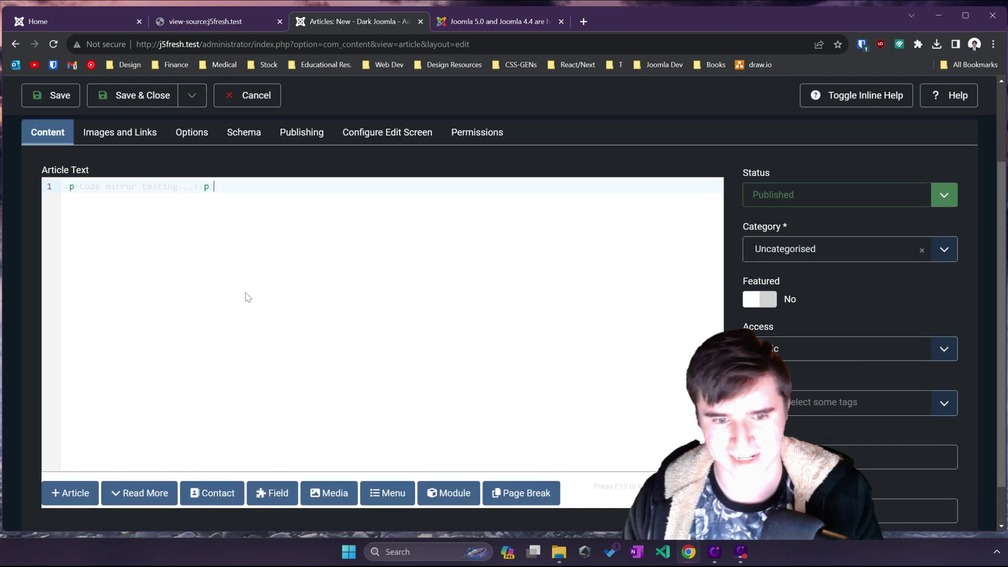
pyautogui.scroll(2, 249, 297)
pyautogui.scroll(-2, 248, 297)
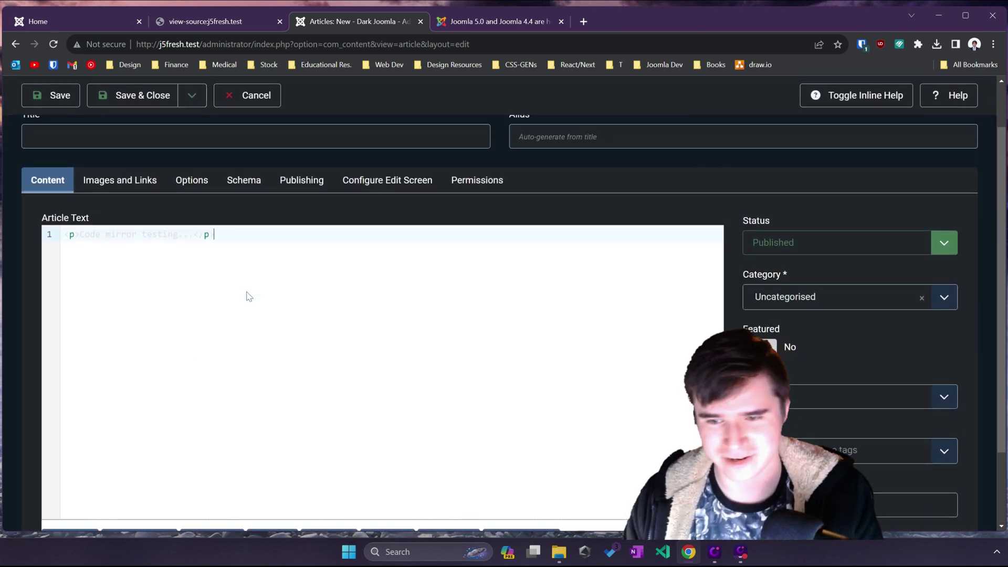
pyautogui.scroll(-1, 249, 297)
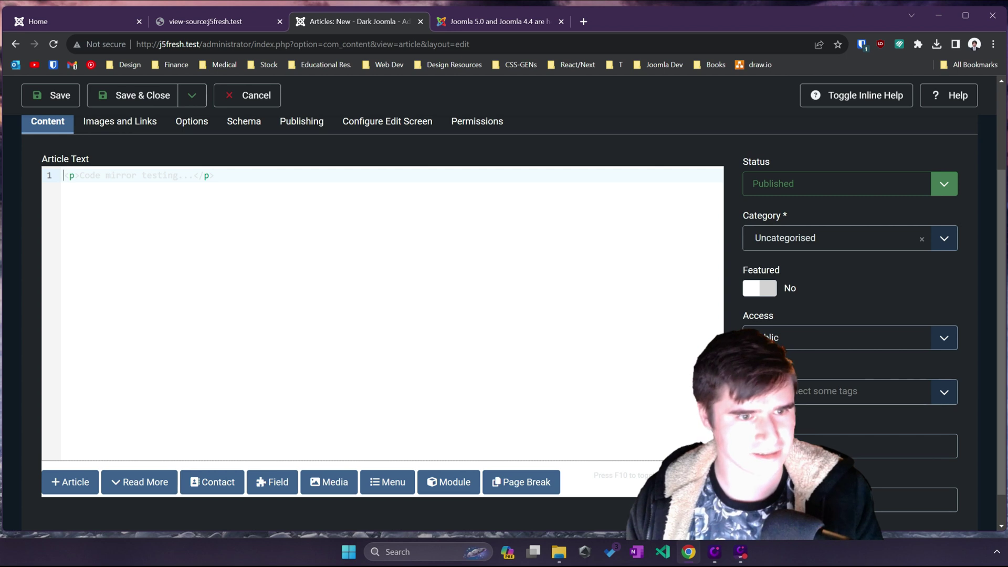
pyautogui.hotkey('shift', 'Home')
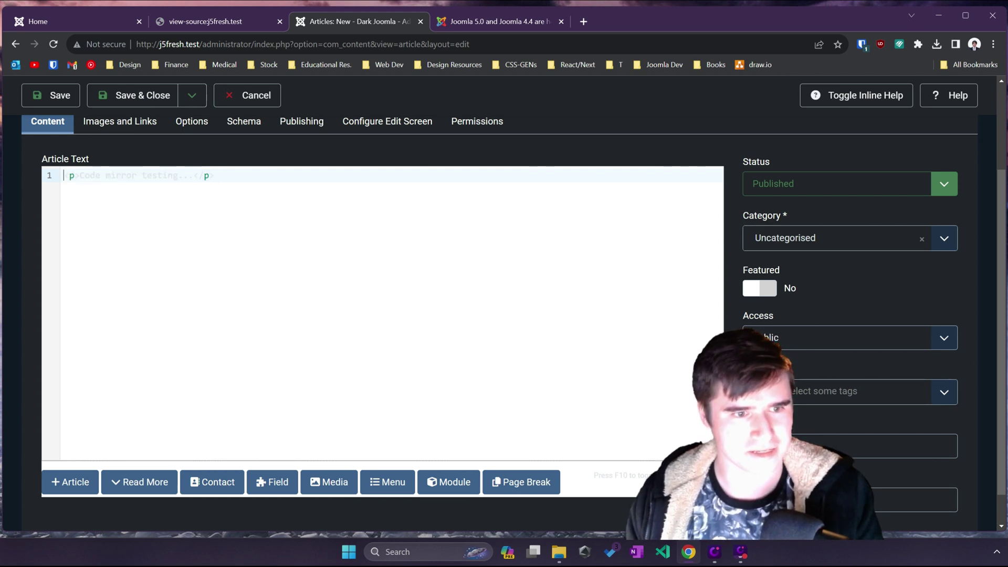
pyautogui.hotkey('ctrl', 'shift', 'Left')
pyautogui.click(64, 175)
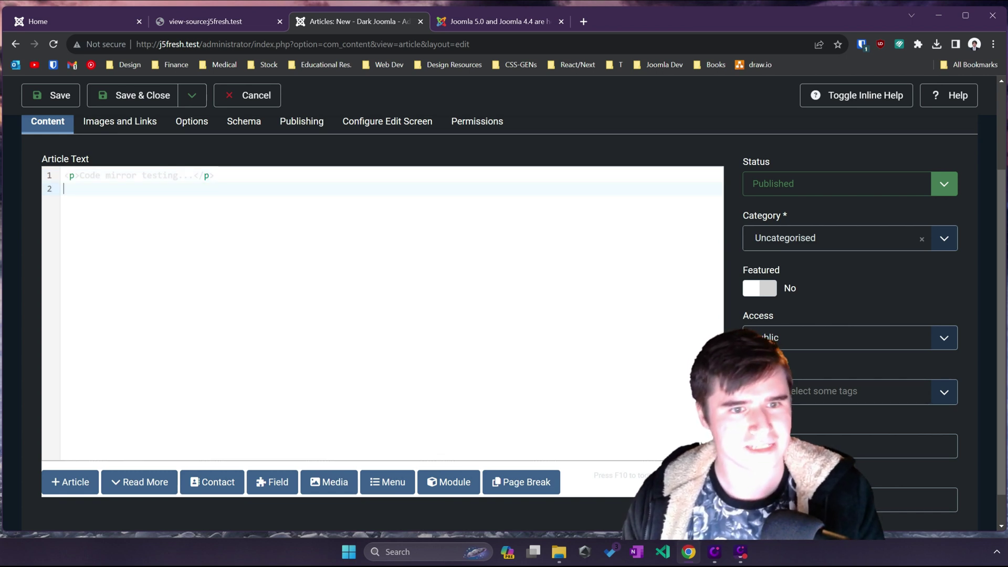
pyautogui.scroll(1, 142, 158)
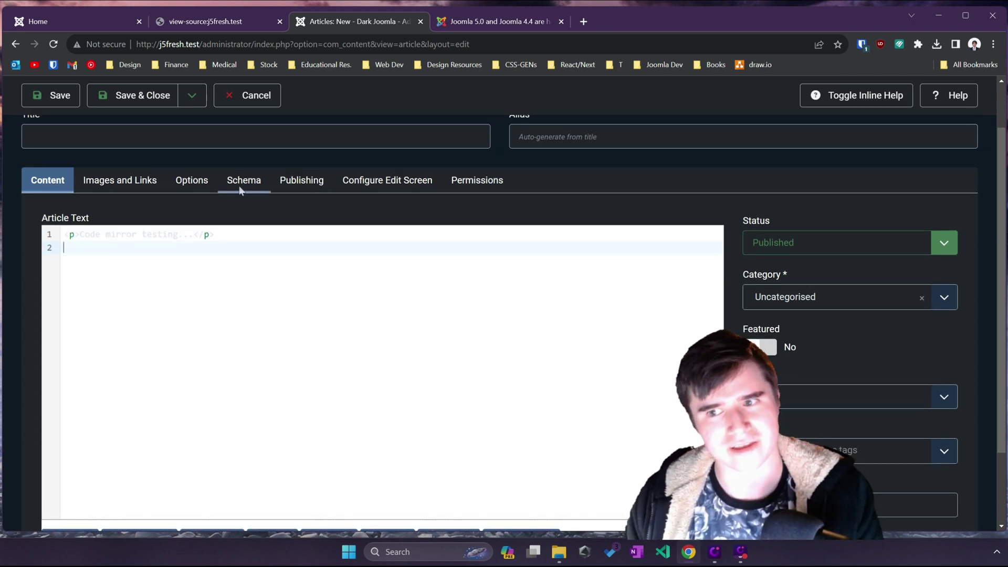
pyautogui.scroll(1, 239, 191)
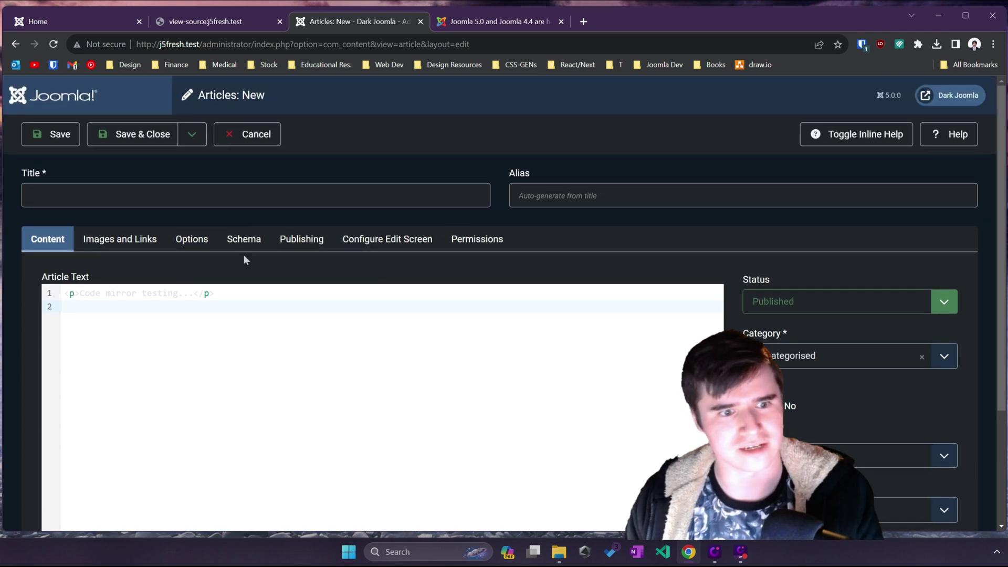
pyautogui.scroll(-1, 244, 257)
pyautogui.press('Up')
pyautogui.press('End')
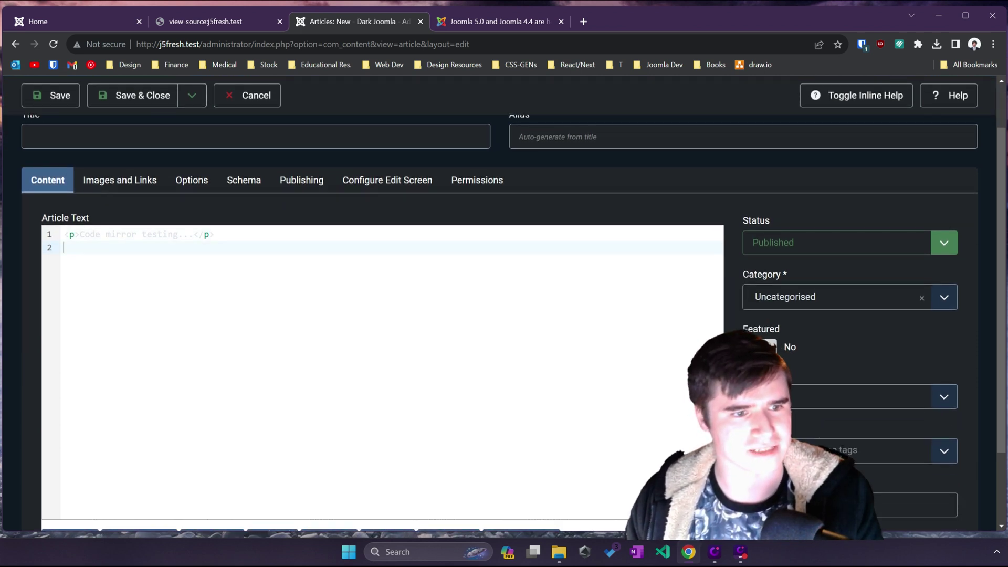
# Step: From the article's Schema tab, set the Schema.org plugin's Name to test and save it
pyautogui.click(244, 180)
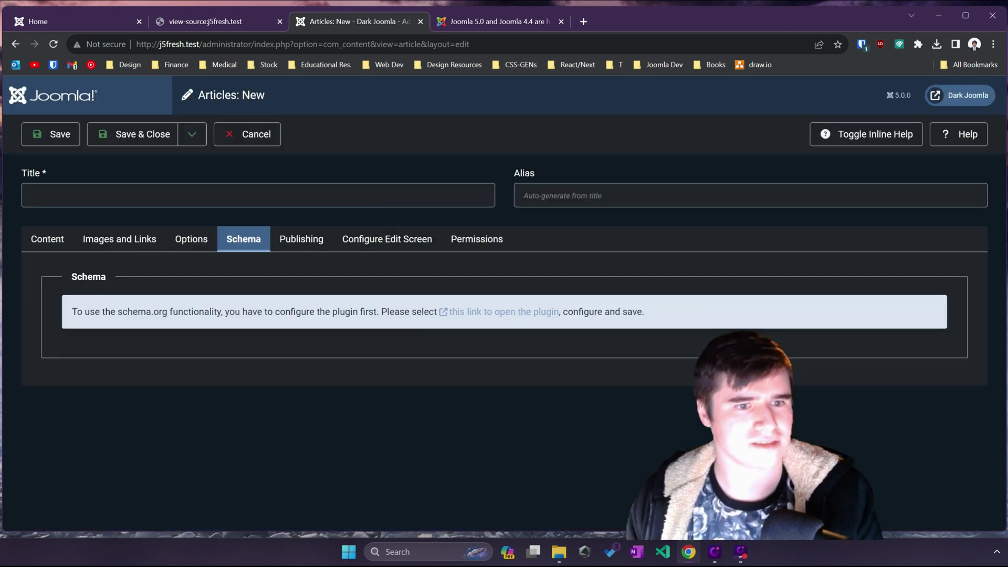
pyautogui.click(512, 311)
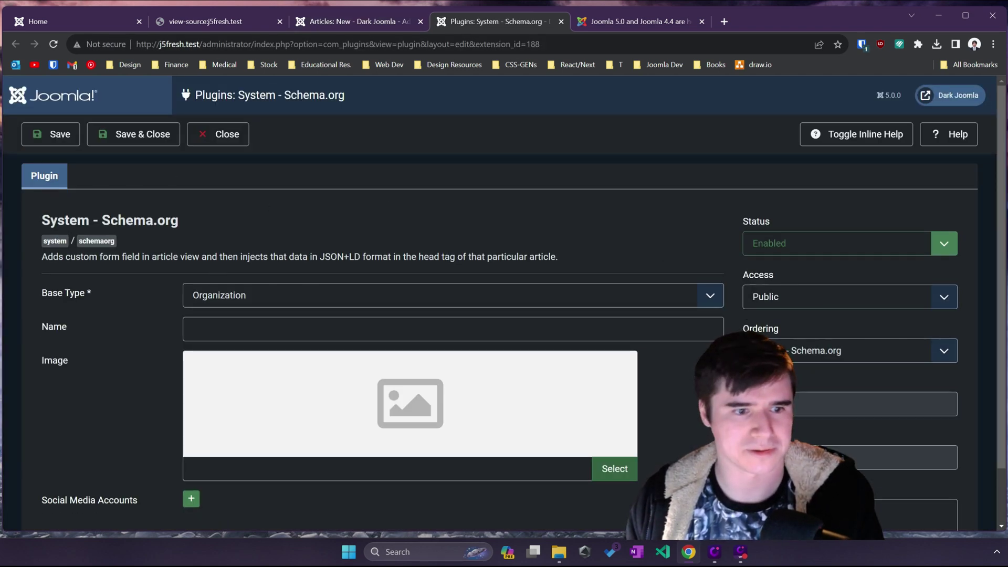
pyautogui.click(194, 329)
pyautogui.scroll(-1, 65, 302)
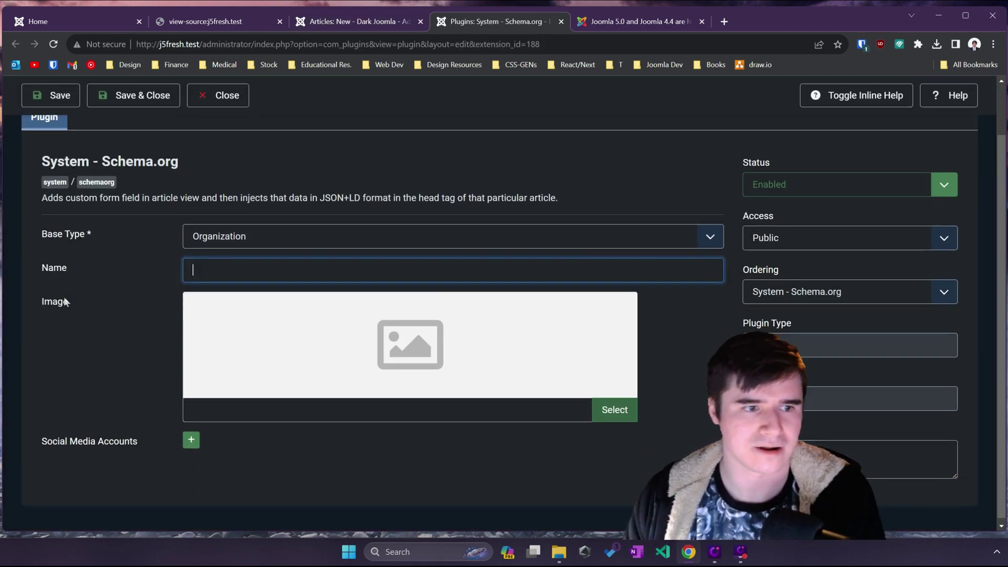
pyautogui.write('test')
pyautogui.click(53, 95)
# Step: Reload the new article and open its Schema Type list
pyautogui.click(389, 23)
pyautogui.press('F5')
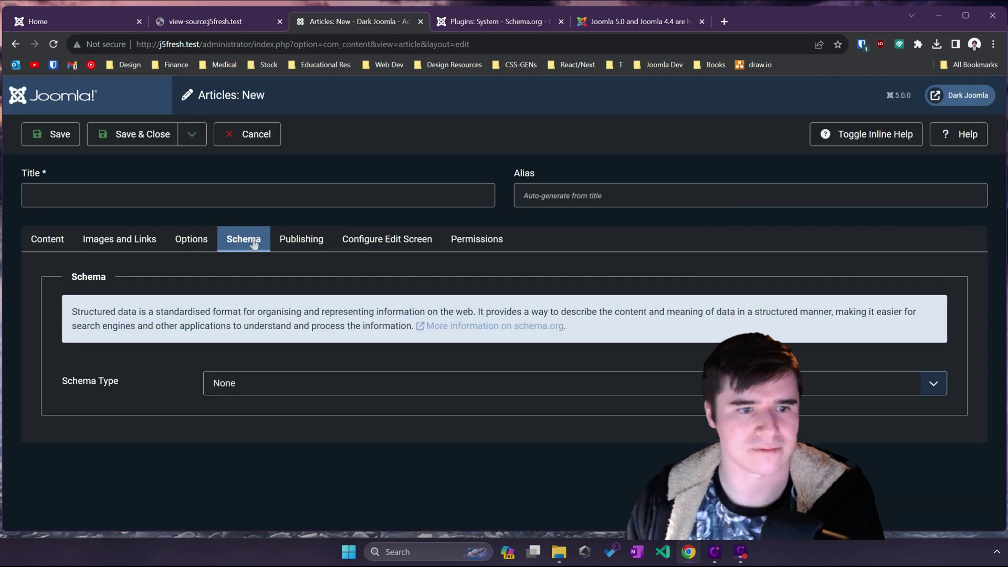
pyautogui.click(257, 384)
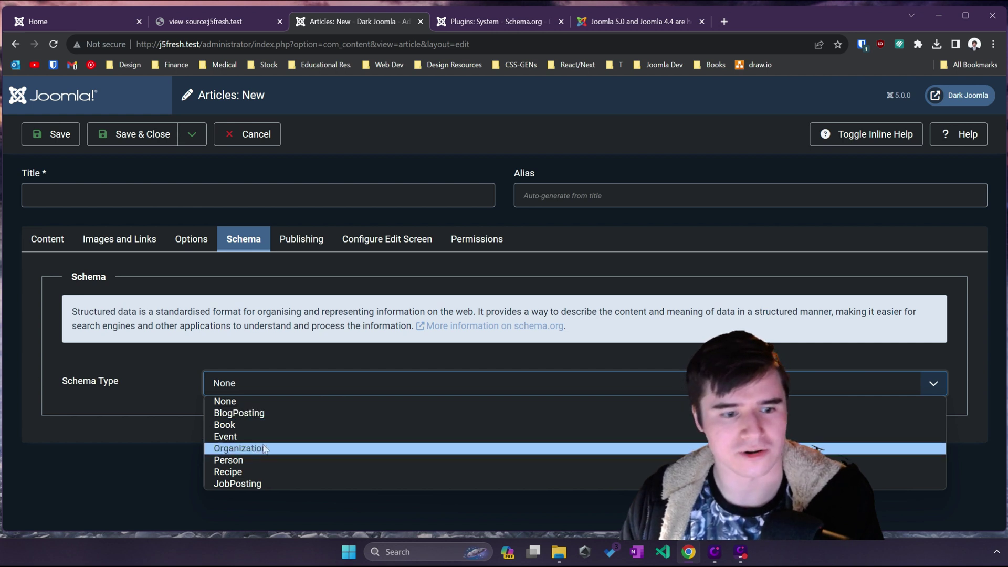
# Step: Try Book as the schema type, then settle on Organization
pyautogui.click(281, 351)
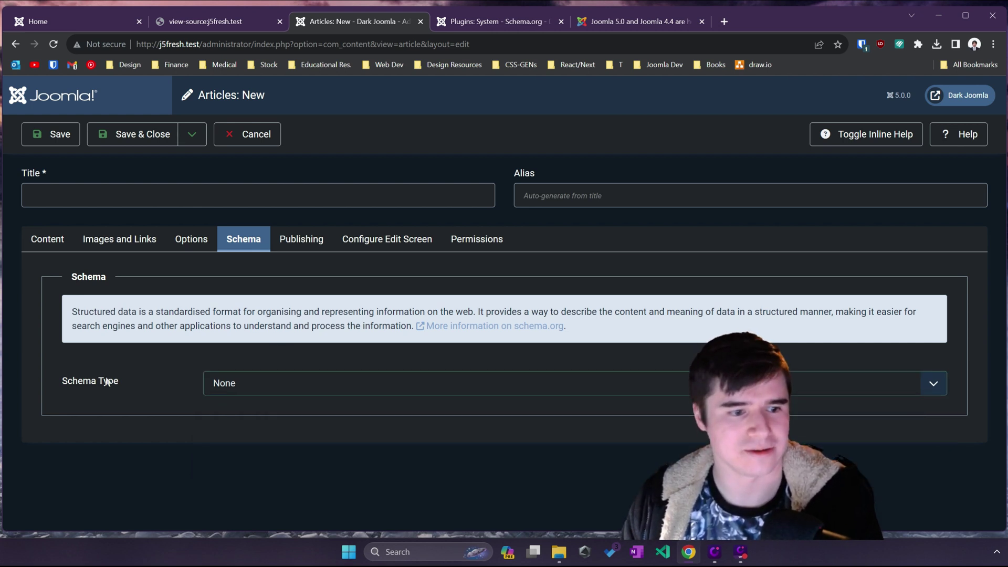
pyautogui.click(284, 383)
pyautogui.click(281, 426)
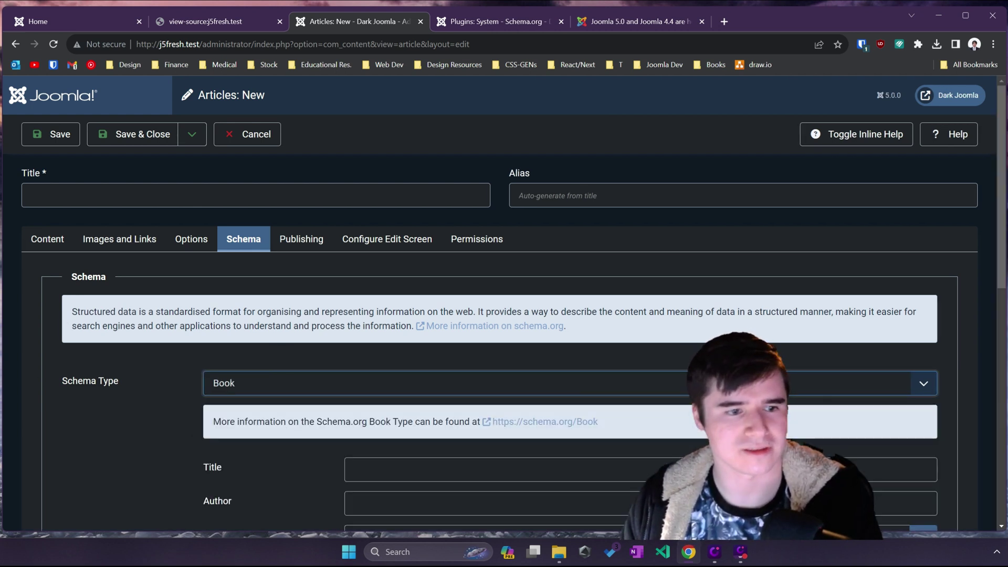
pyautogui.scroll(-6, 256, 330)
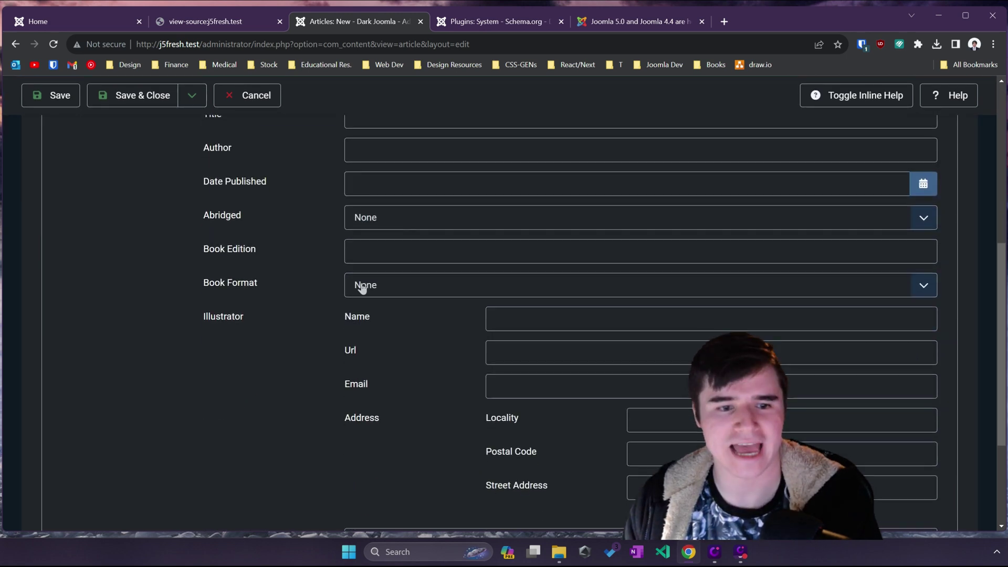
pyautogui.scroll(2, 361, 287)
pyautogui.scroll(-5, 468, 264)
pyautogui.scroll(6, 402, 349)
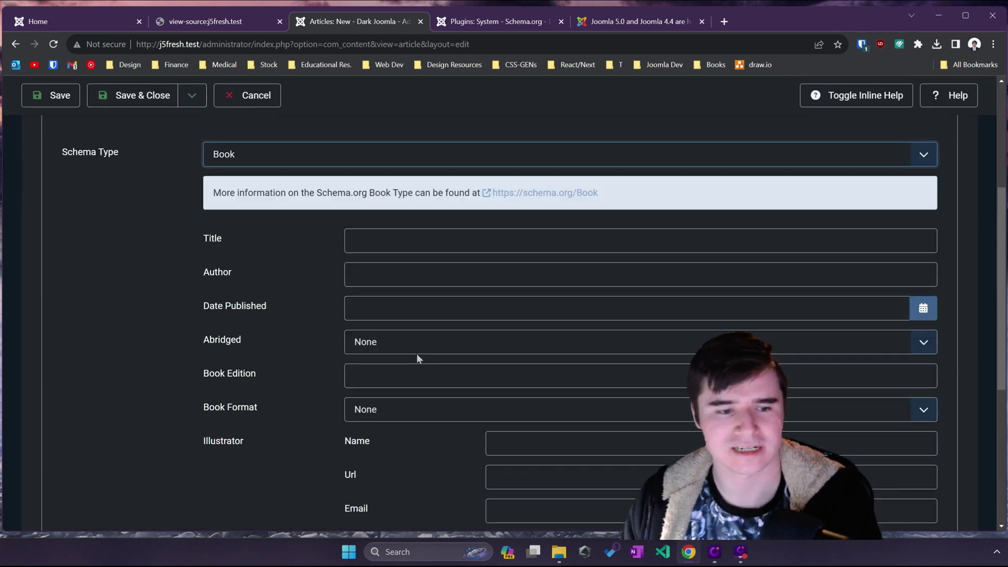
pyautogui.click(334, 220)
pyautogui.click(326, 283)
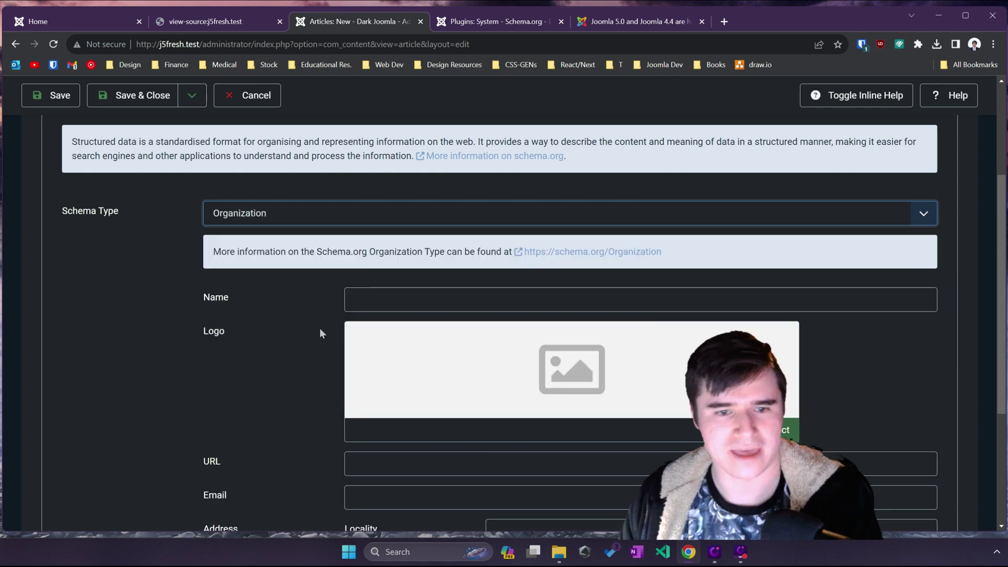
# Step: Browse the Options and Images and Links tabs, then go back to the Content tab
pyautogui.scroll(-4, 291, 346)
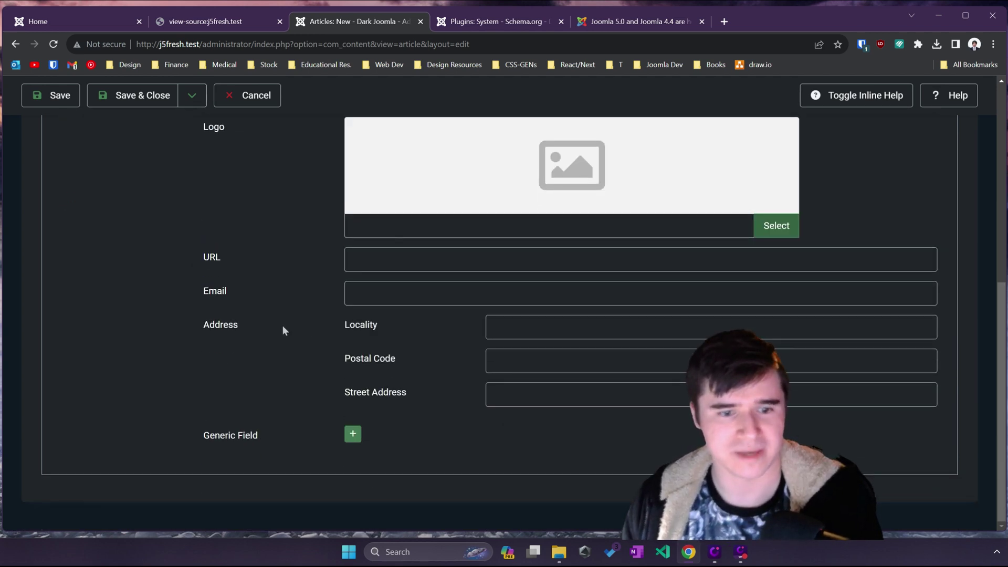
pyautogui.scroll(5, 282, 325)
pyautogui.scroll(1, 278, 329)
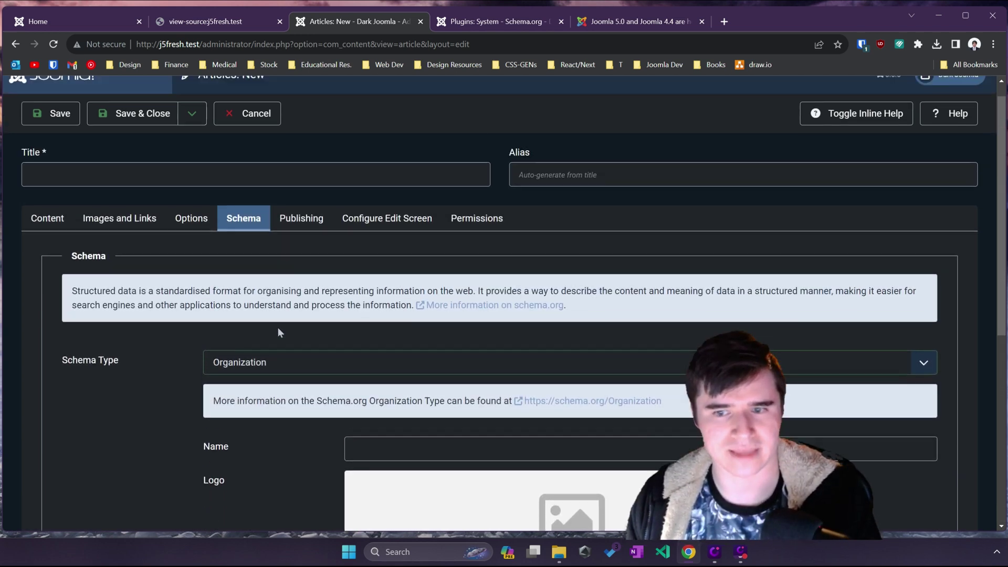
pyautogui.click(186, 219)
pyautogui.scroll(-4, 218, 263)
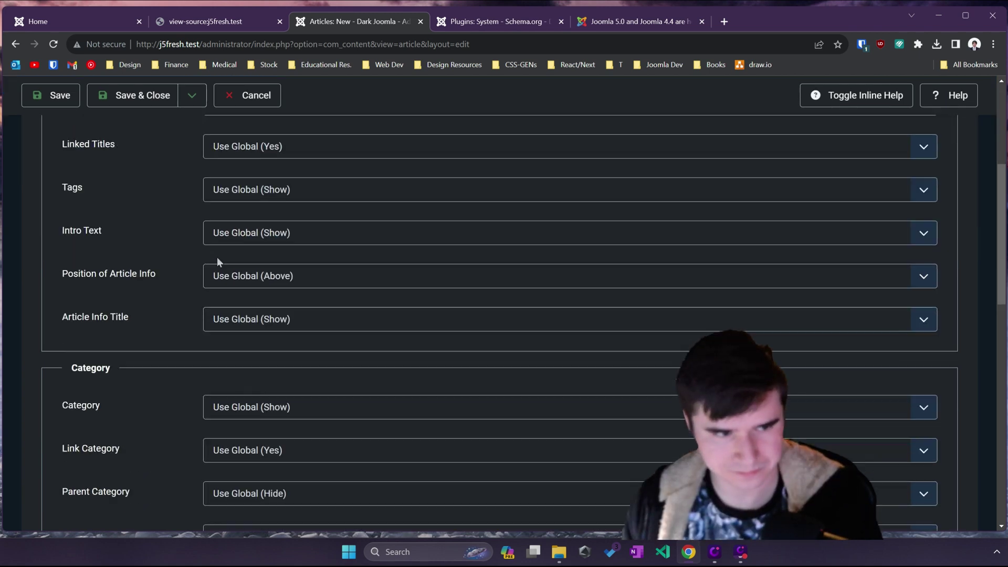
pyautogui.scroll(6, 218, 265)
pyautogui.click(121, 243)
pyautogui.scroll(-8, 162, 275)
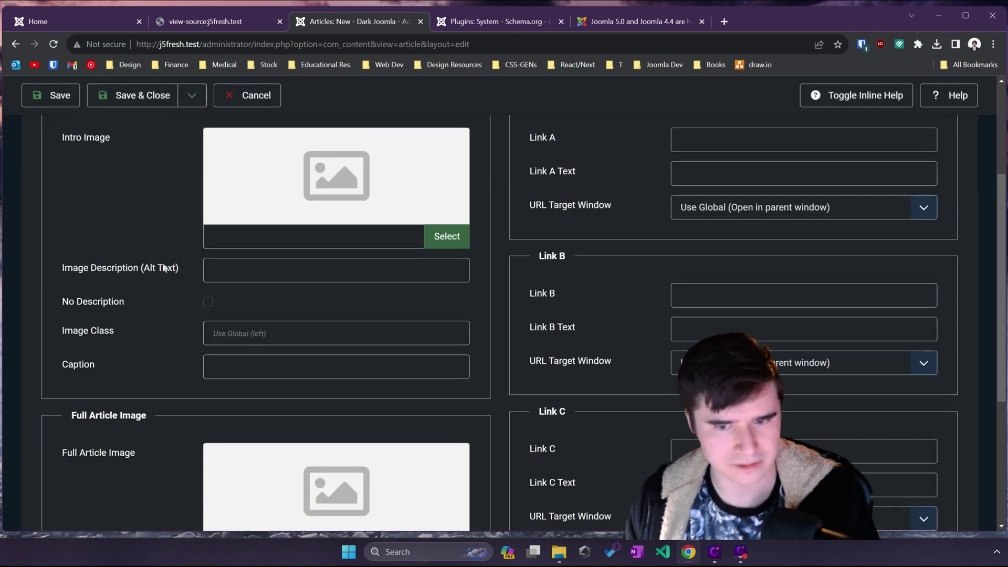
pyautogui.scroll(8, 150, 253)
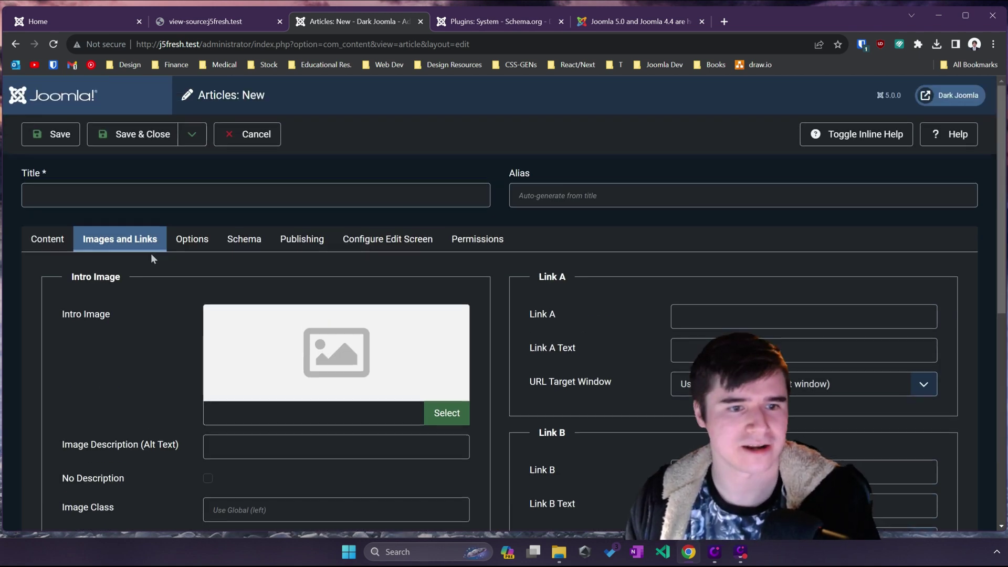
pyautogui.click(46, 236)
pyautogui.scroll(-2, 205, 227)
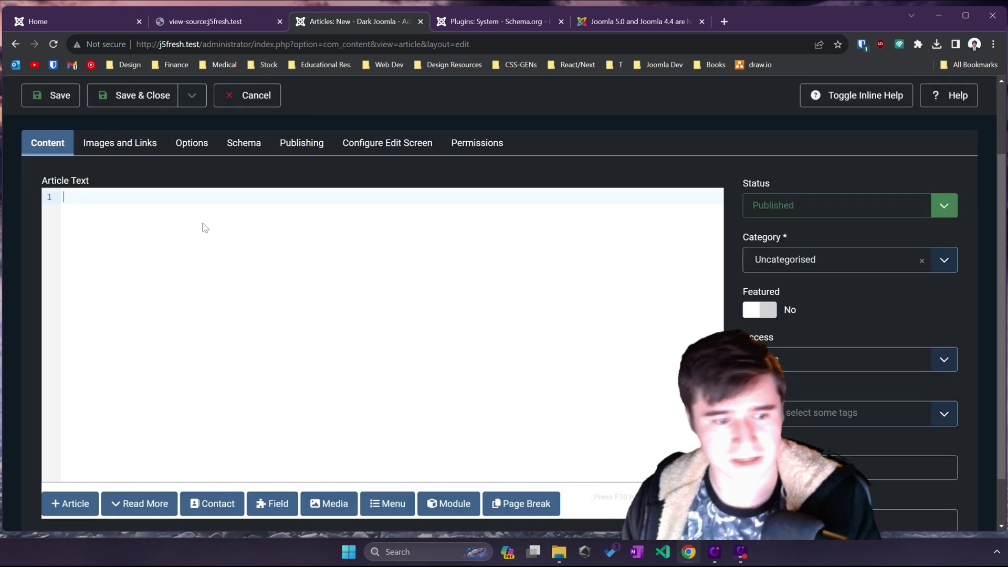
# Step: Put Test on its own line and add a <div class="hello"> auto-closed by typing </
pyautogui.scroll(-1, 235, 314)
pyautogui.scroll(2, 235, 320)
pyautogui.scroll(-2, 174, 274)
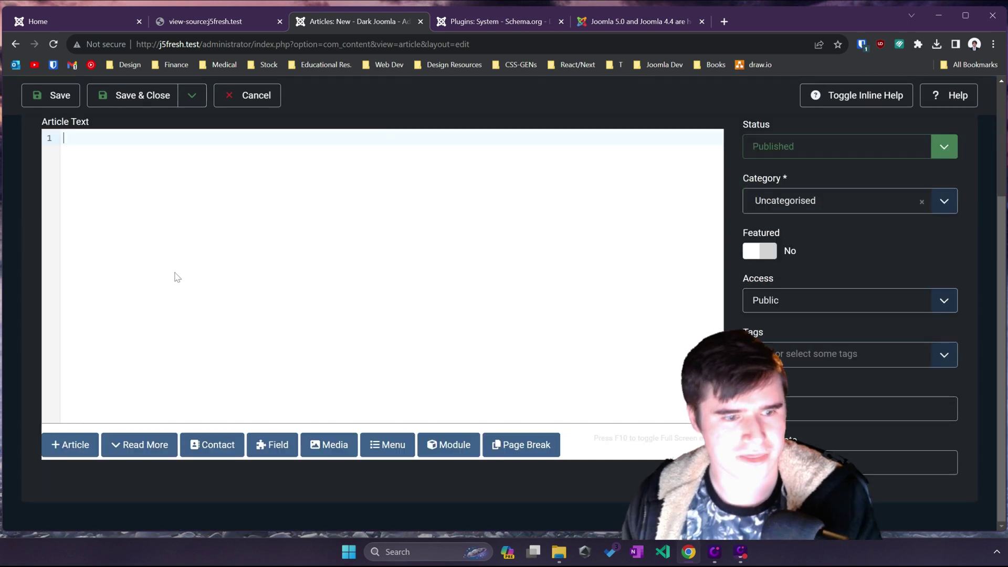
pyautogui.scroll(2, 175, 275)
pyautogui.scroll(-1, 174, 274)
pyautogui.scroll(1, 174, 274)
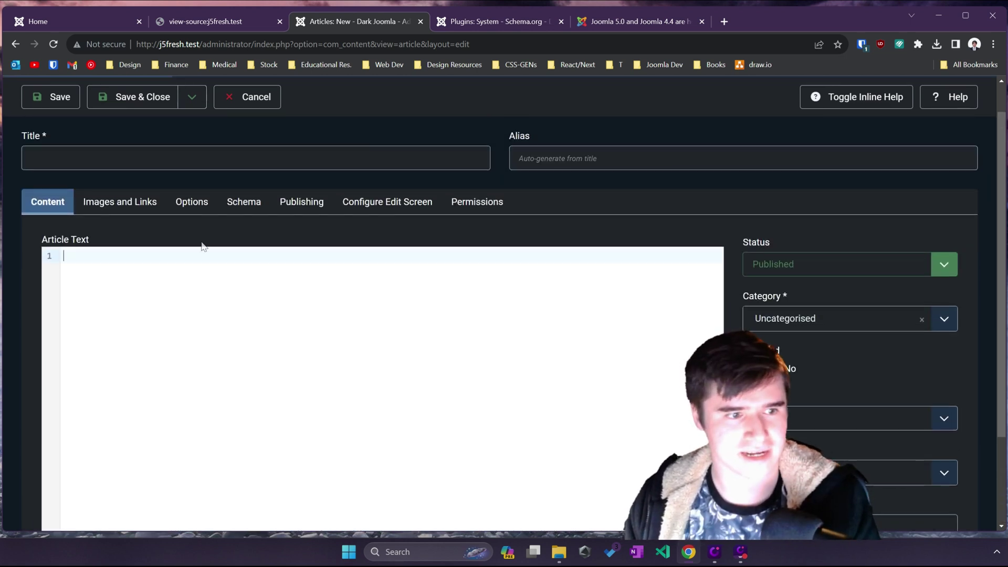
pyautogui.press('Return')
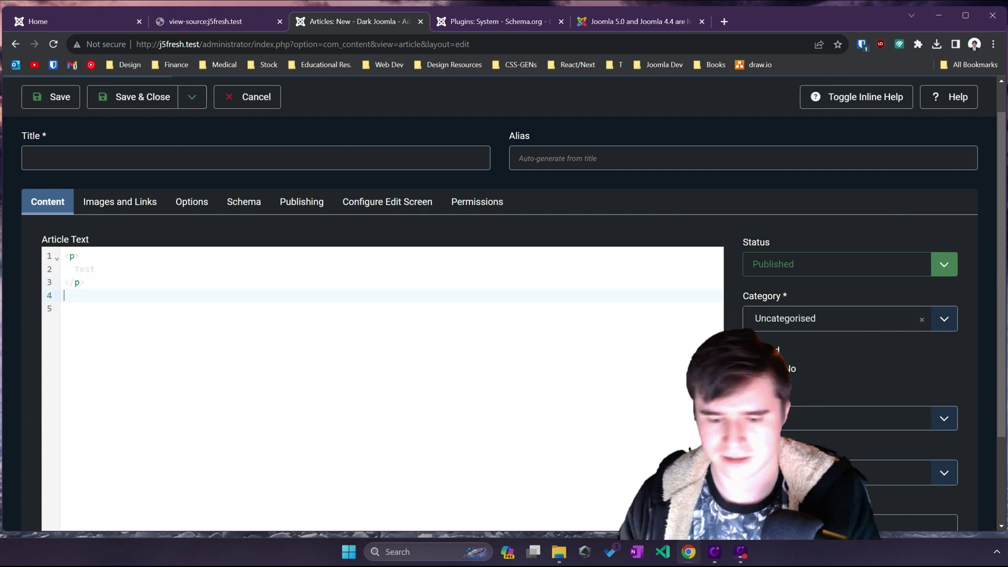
pyautogui.write('<doi')
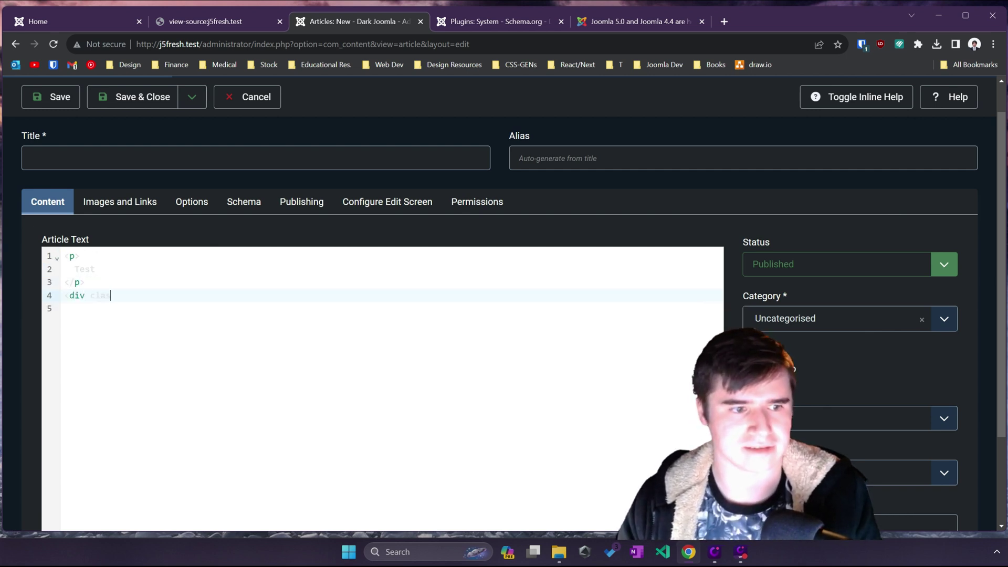
pyautogui.write('ello">')
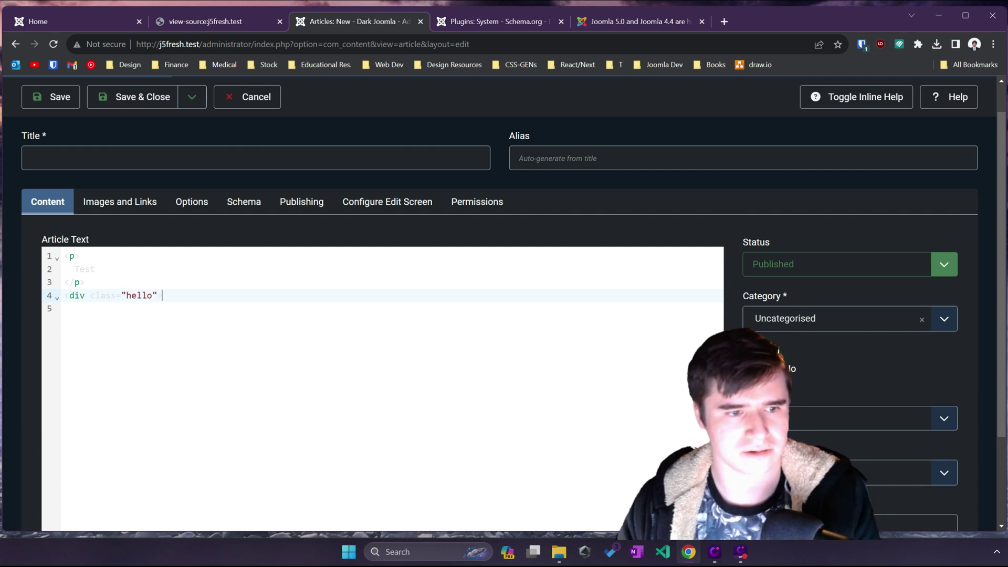
pyautogui.press('Return')
pyautogui.write('</div')
pyautogui.scroll(-2, 129, 289)
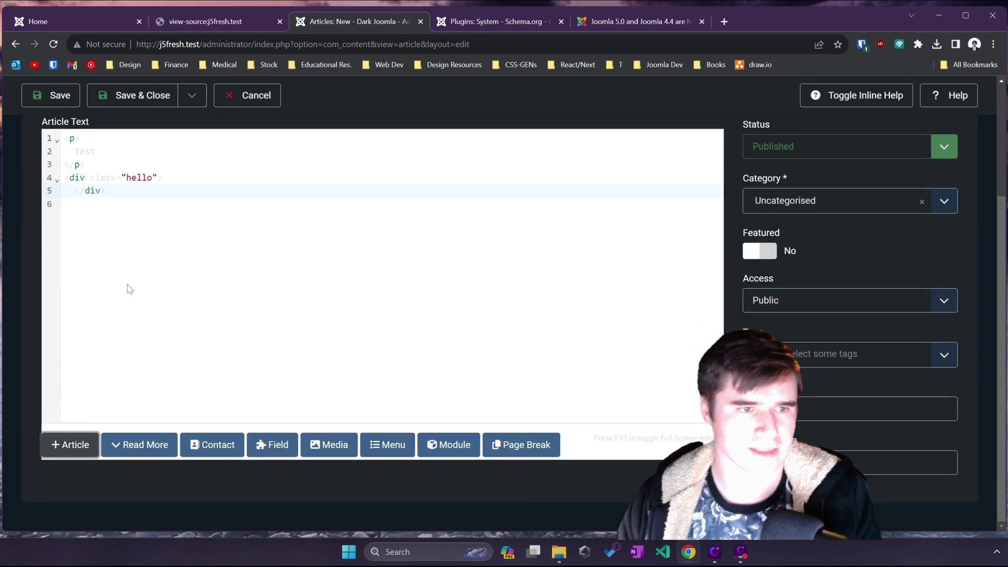
# Step: Cancel the draft article and open the Editor - CodeMirror plugin via a codemirror plugin search
pyautogui.click(225, 102)
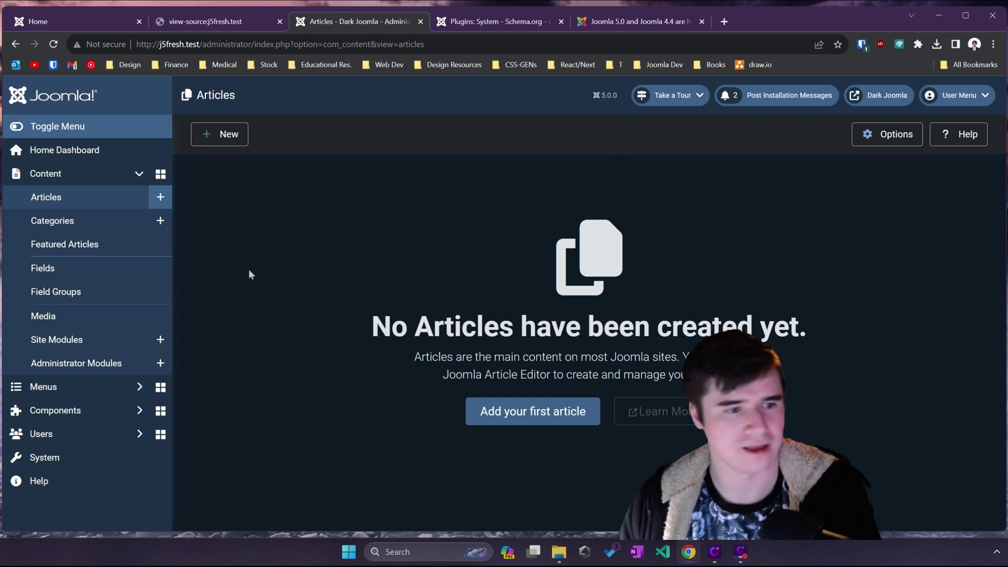
pyautogui.click(124, 456)
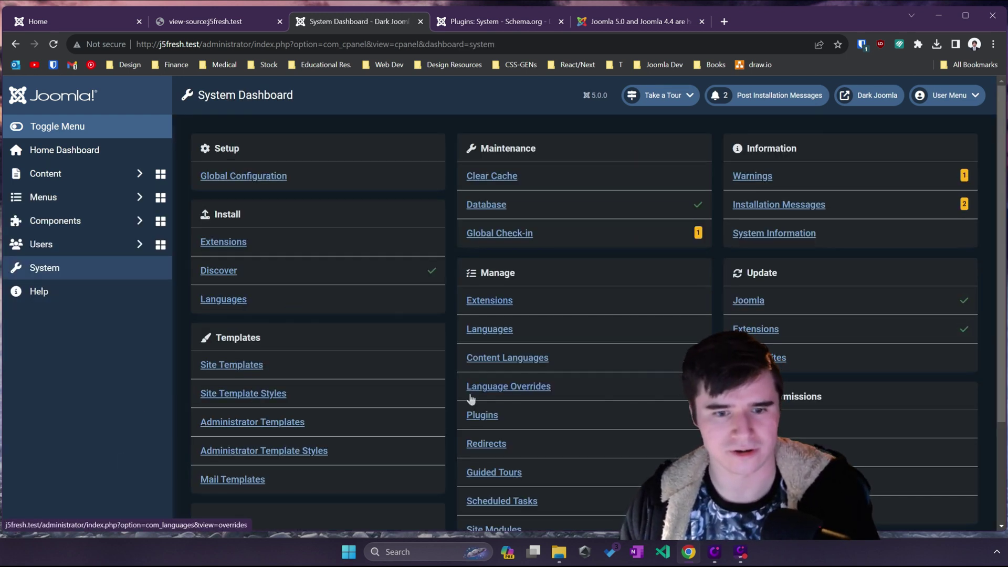
pyautogui.click(480, 415)
pyautogui.click(508, 187)
pyautogui.write('codemirror')
pyautogui.press('Return')
pyautogui.click(368, 267)
# Step: Close the plugin, open the Articles list, and return to the release notes' Cleaner Code Base paragraph
pyautogui.scroll(-1, 351, 290)
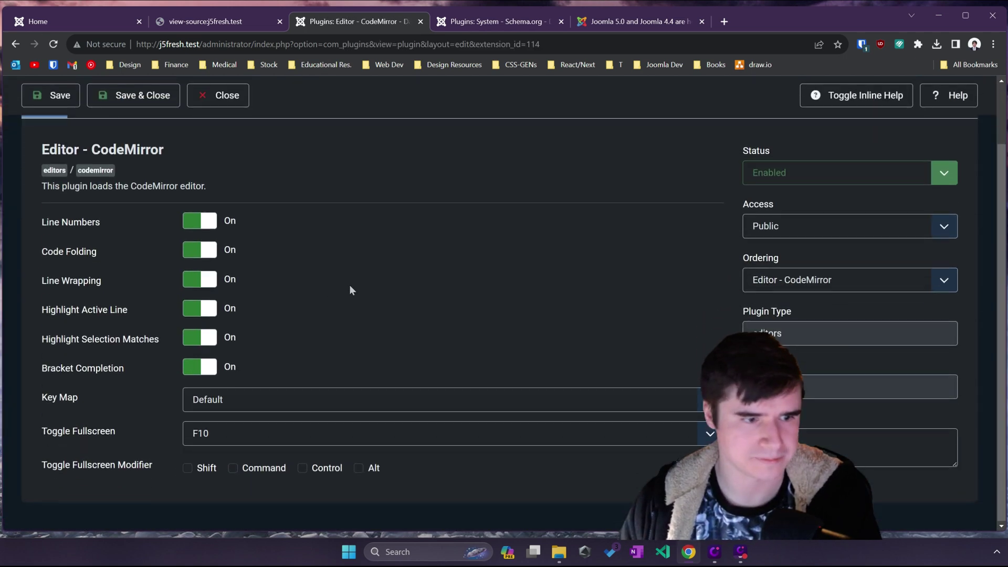
pyautogui.scroll(1, 254, 430)
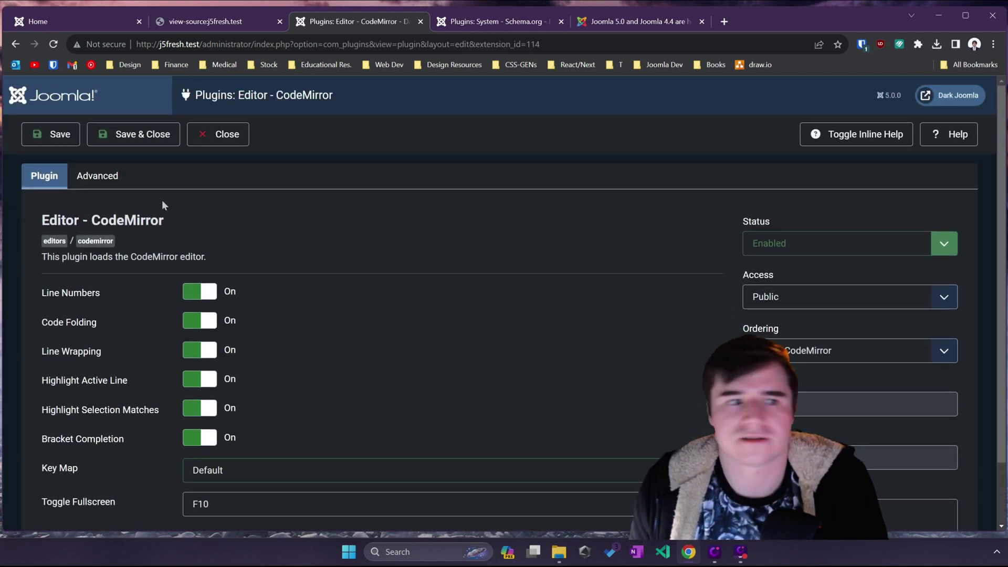
pyautogui.click(218, 134)
pyautogui.click(92, 176)
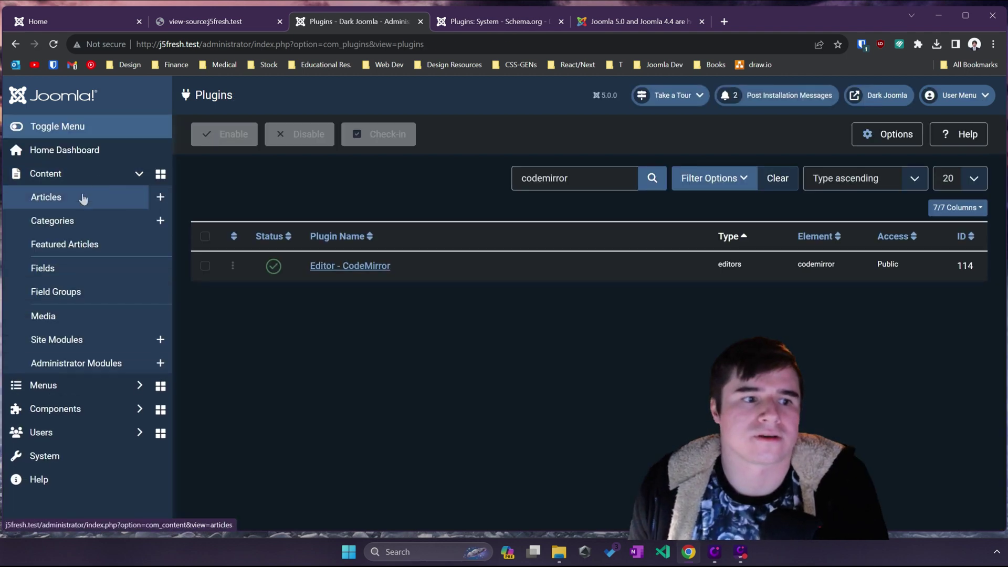
pyautogui.click(83, 198)
pyautogui.click(497, 22)
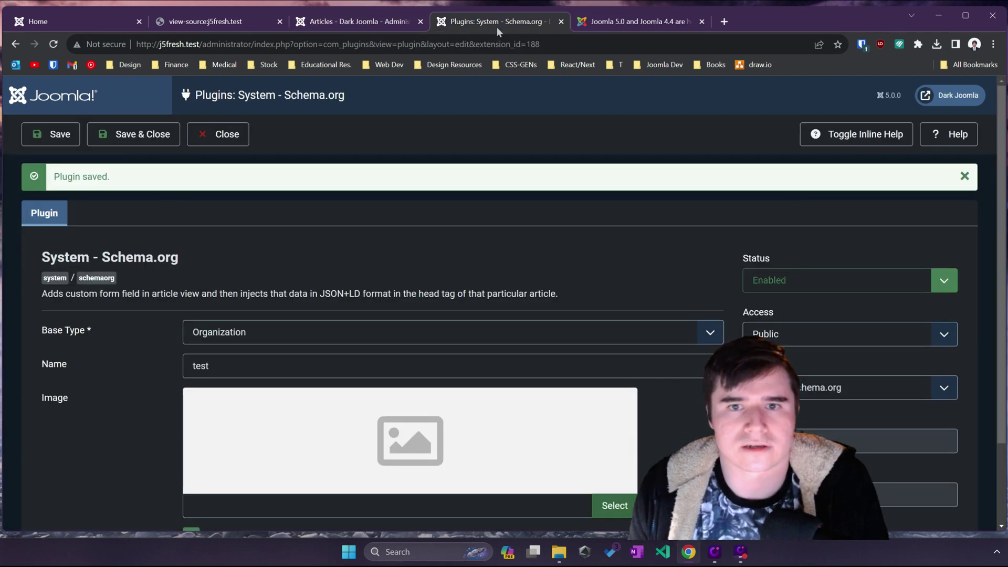
pyautogui.click(603, 24)
pyautogui.moveTo(219, 324); pyautogui.dragTo(252, 324)
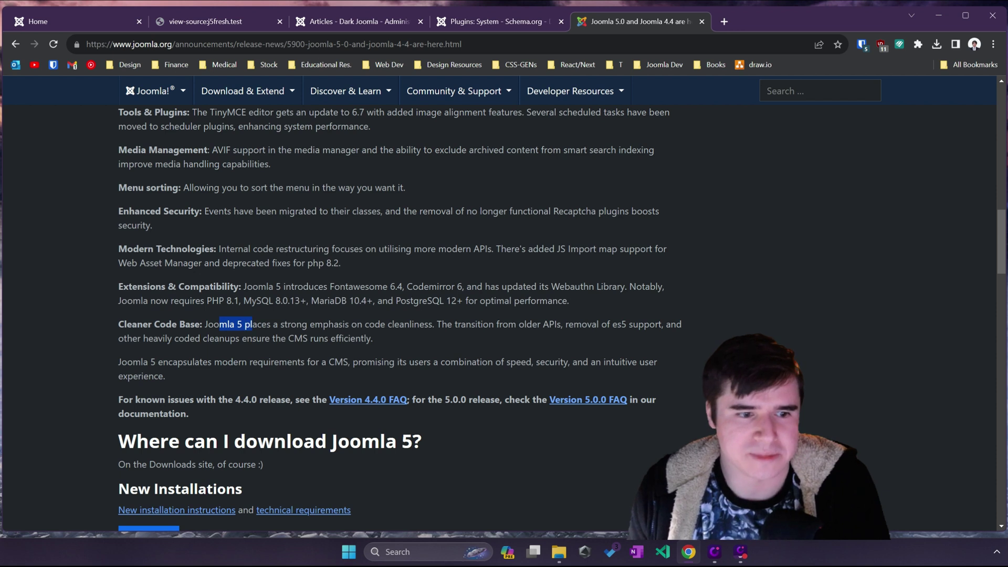
# Step: Clear the highlighted release-notes text and return to the empty Joomla Articles list
pyautogui.click(252, 324)
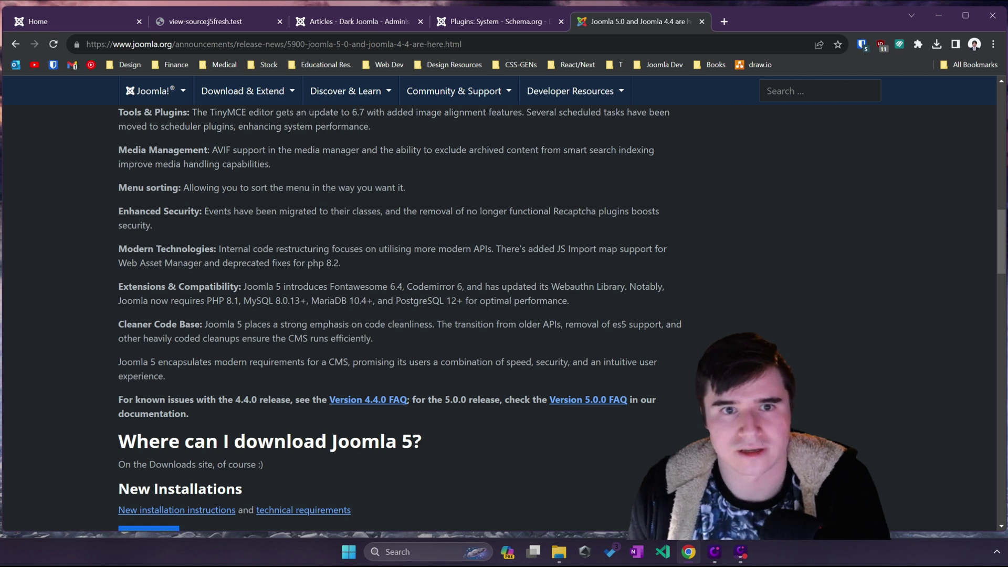
pyautogui.click(378, 22)
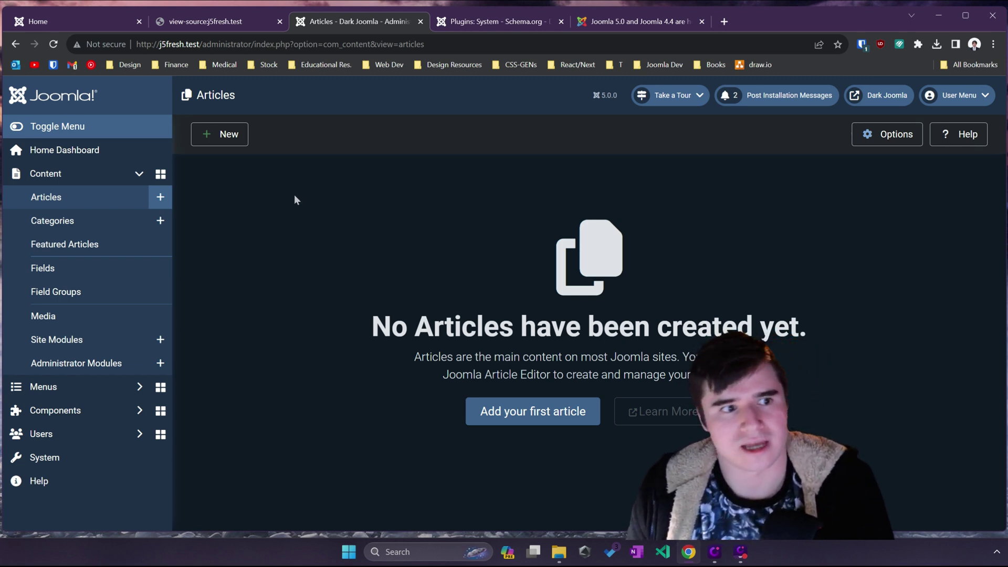
# Step: Go to the Joomla Home Dashboard showing Site tiles, Sample Data and System panels
pyautogui.click(64, 149)
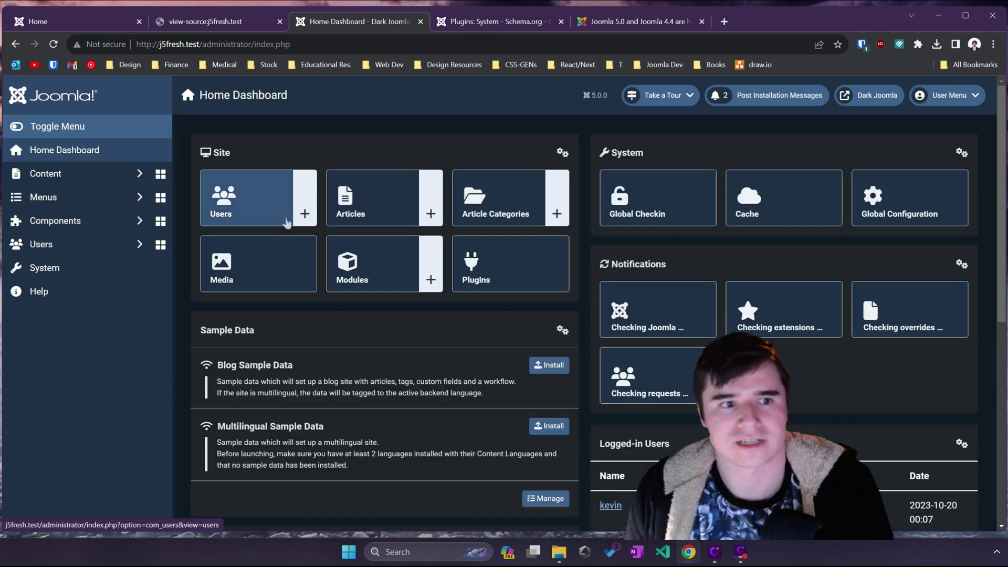